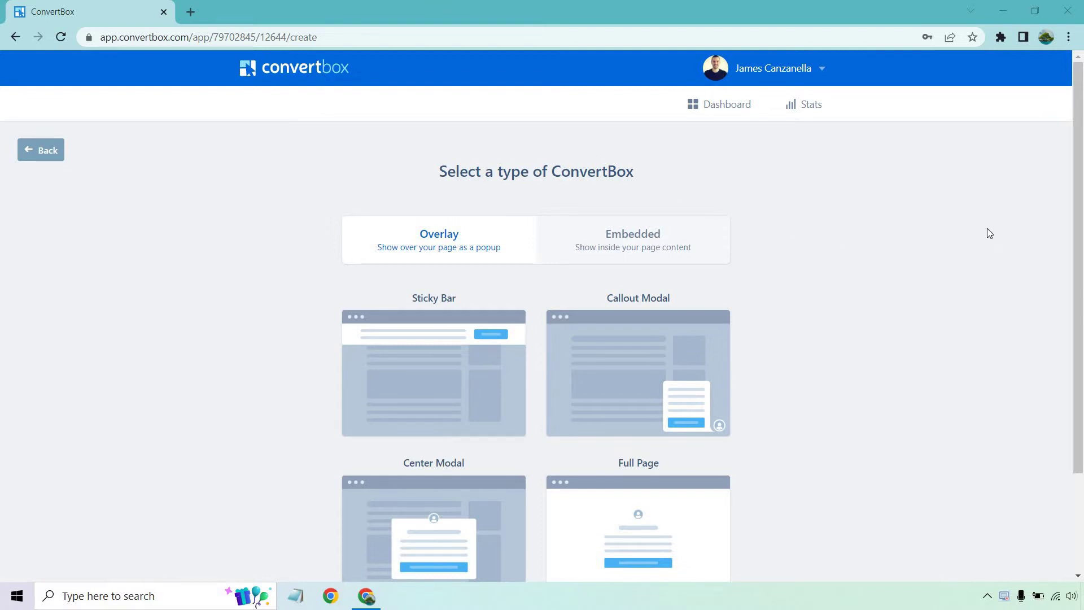
# Choose the Callout Modal overlay type for the new box
pyautogui.scroll(-2, 988, 233)
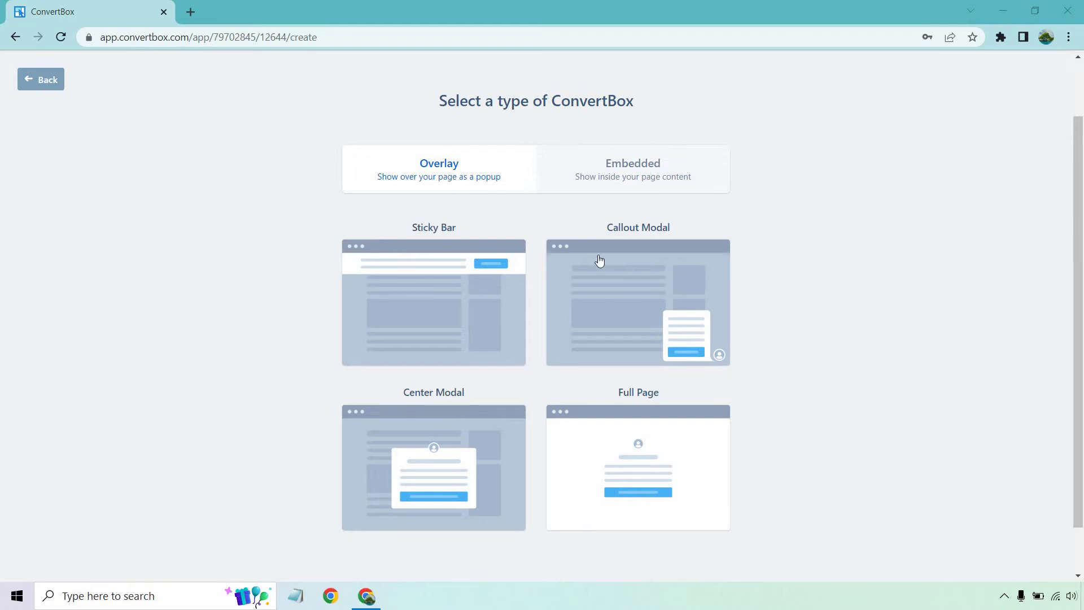
pyautogui.click(634, 305)
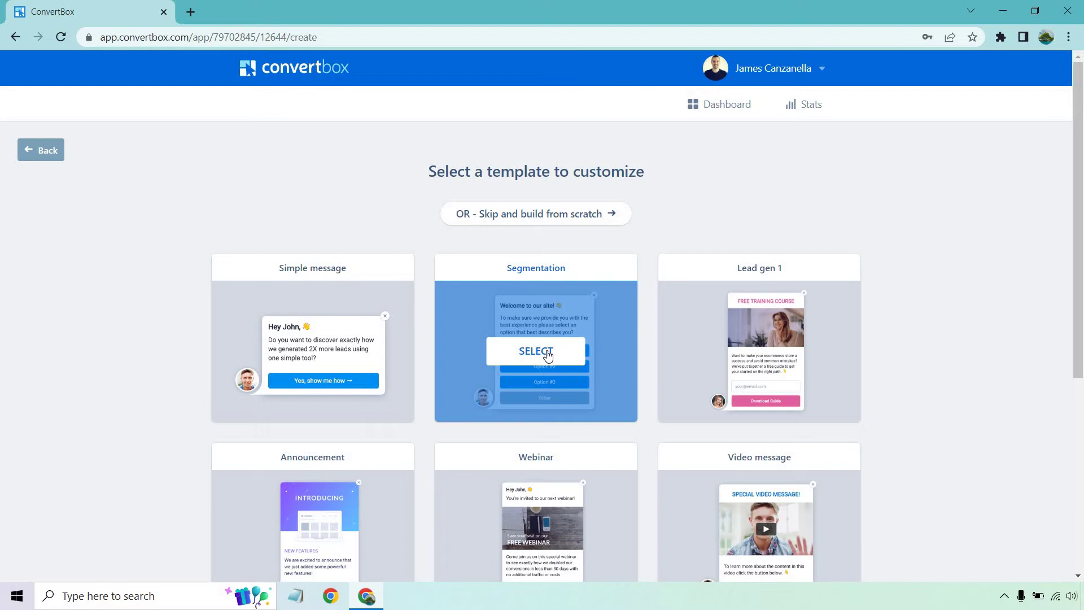
# Start the box from the Segmentation template, glance at Steps, and return to Elements
pyautogui.click(547, 354)
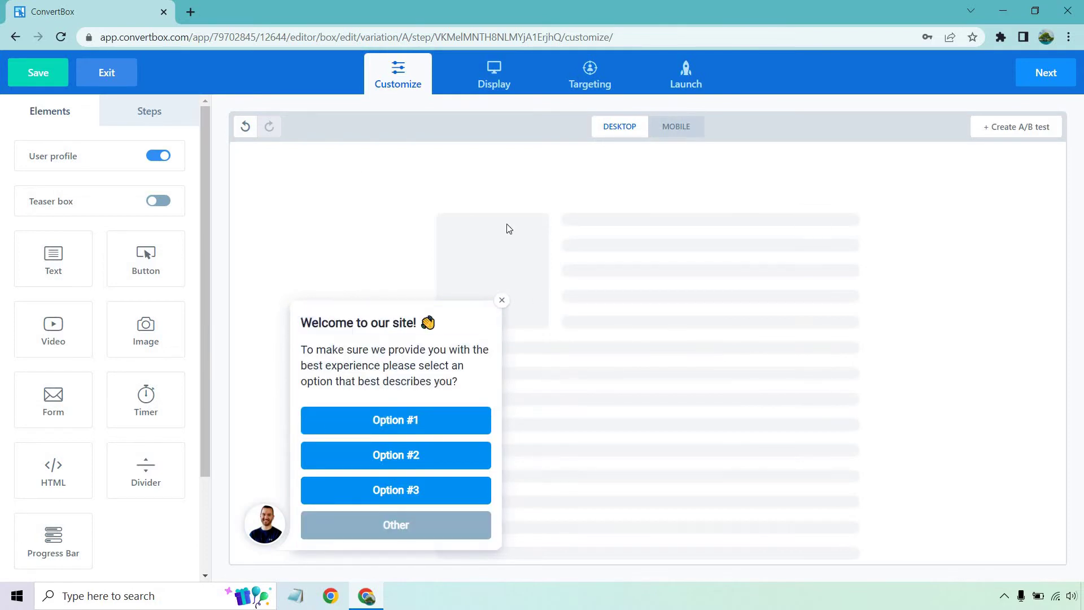
pyautogui.click(158, 117)
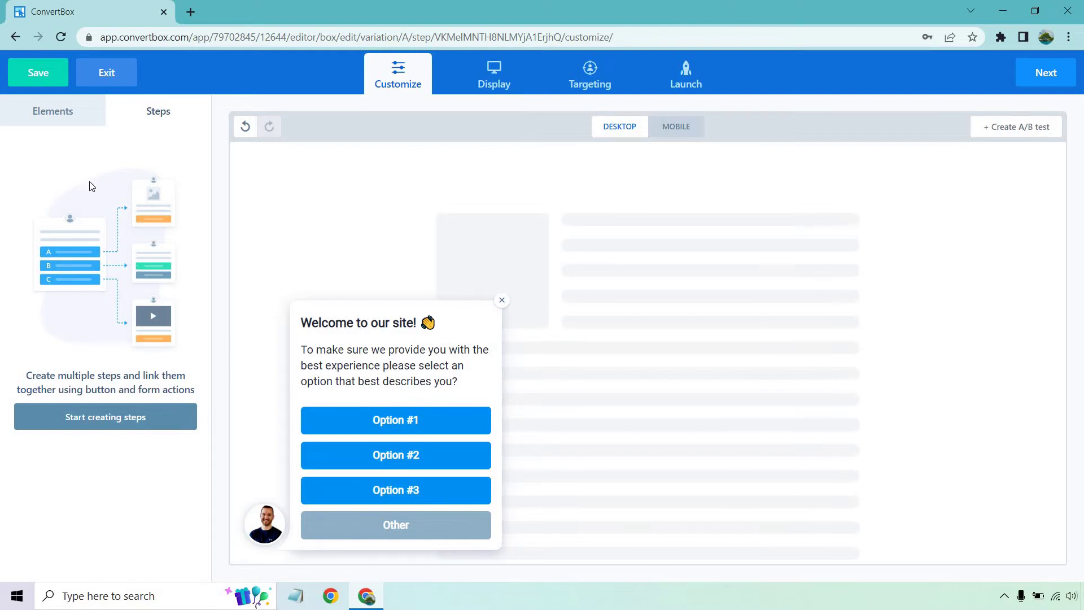
pyautogui.click(51, 112)
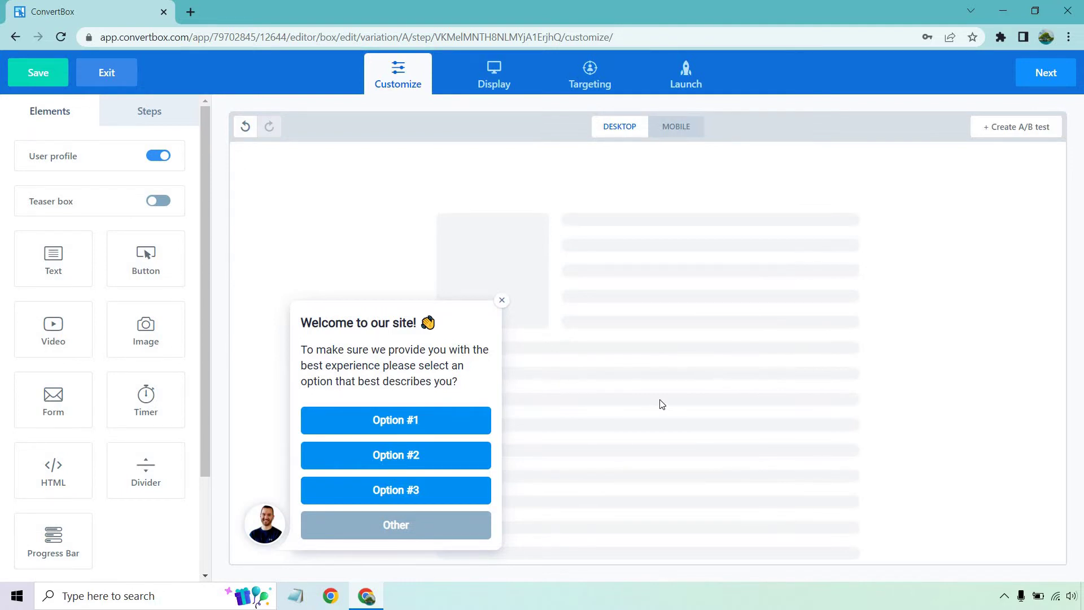
# Change the question to 'What do you need the most amount of help with?'
pyautogui.click(426, 368)
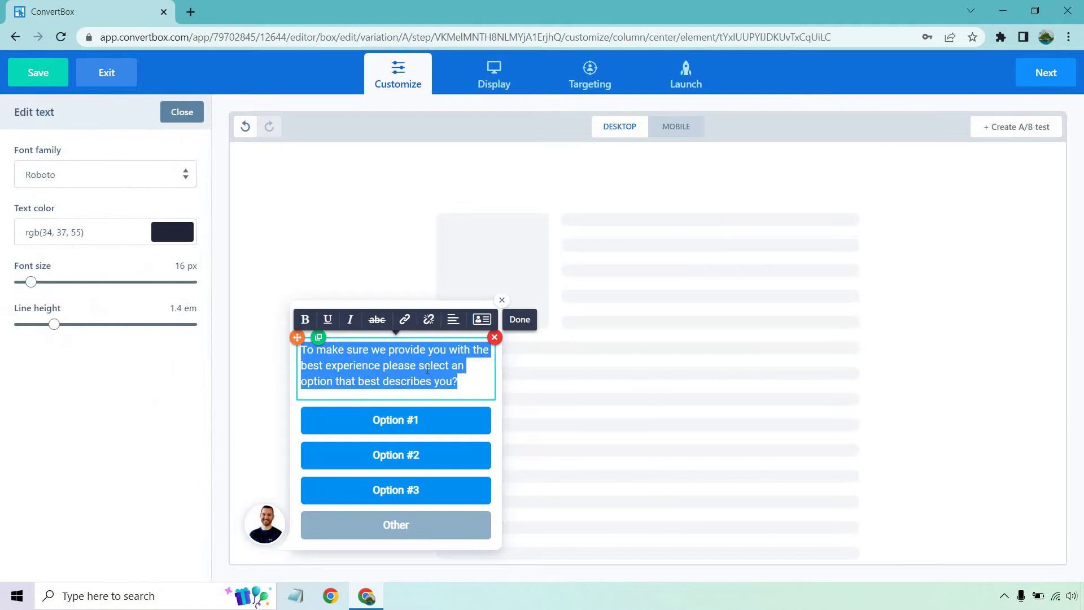
pyautogui.write('What ')
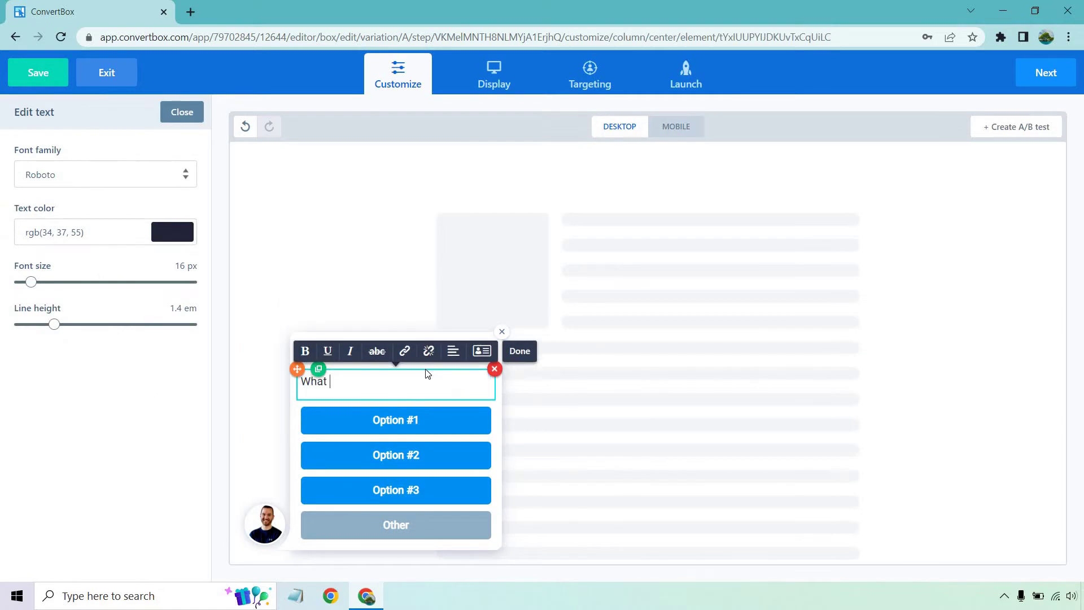
pyautogui.write('do you need the most amount of help with?')
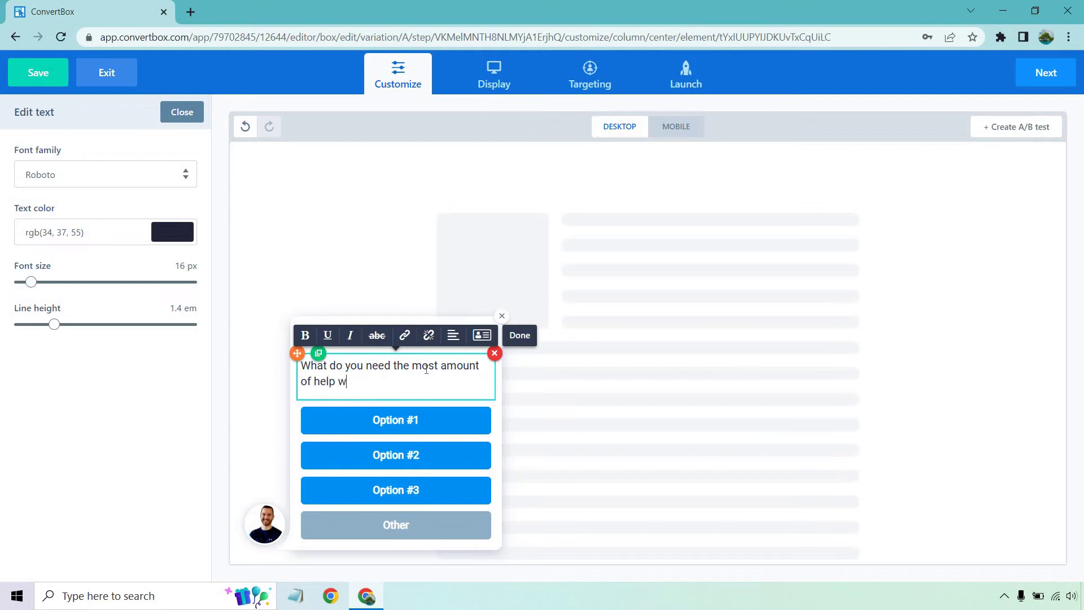
pyautogui.click(671, 473)
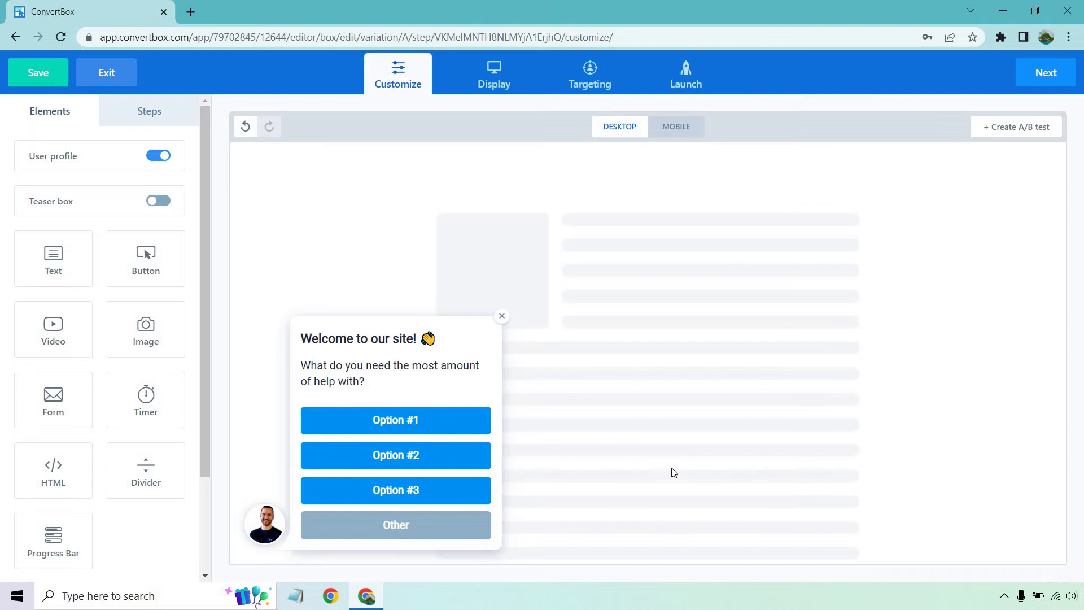
# Relabel Option #1 and Option #2 as 'Lead Generation' and 'Increase Sales'
pyautogui.click(389, 420)
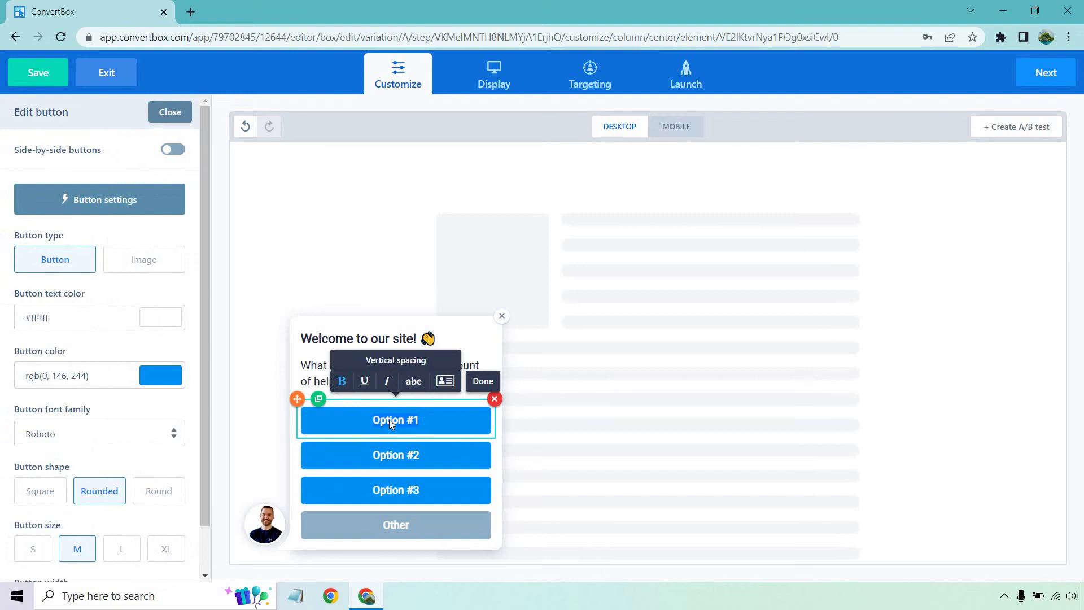
pyautogui.write('Lead Generation')
pyautogui.click(399, 459)
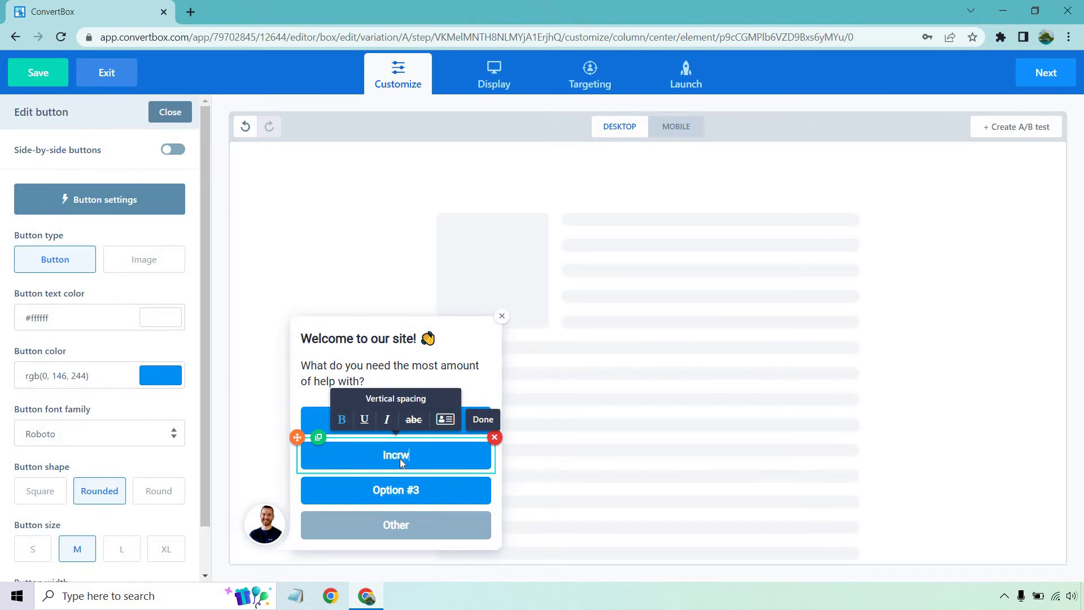
pyautogui.write('Increase Sales')
pyautogui.click(531, 453)
# Relabel Option #3 'Finding AI Copywriting Software' and delete the Other button
pyautogui.click(408, 492)
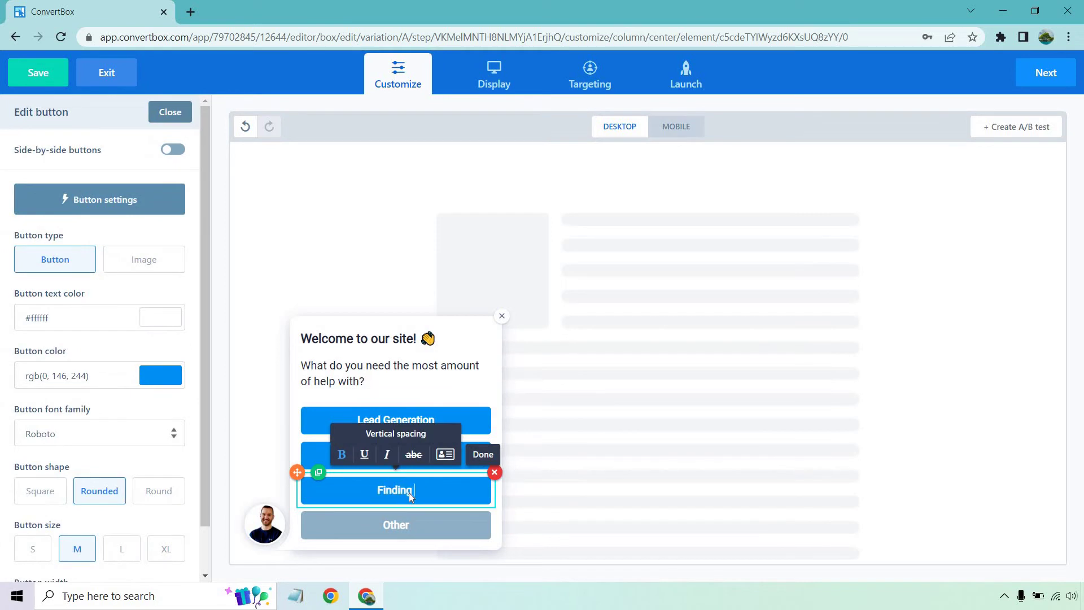
pyautogui.write('Finding AI Copywriting')
pyautogui.press('BackSpace')
pyautogui.press('BackSpace')
pyautogui.press('BackSpace')
pyautogui.write('ng')
pyautogui.press('BackSpace')
pyautogui.press('BackSpace')
pyautogui.write('ing S')
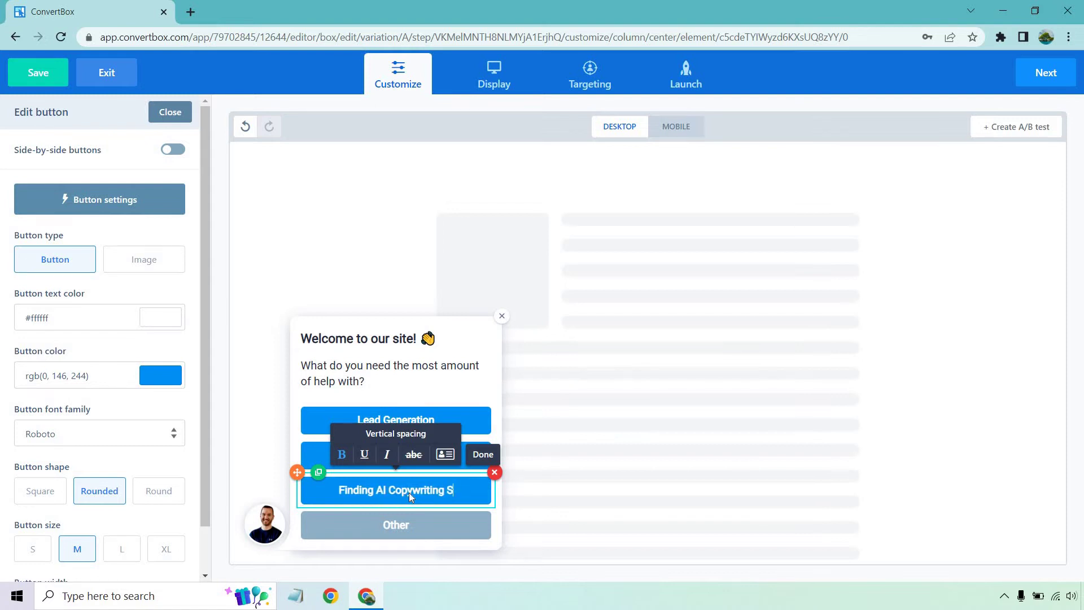
pyautogui.write('oftware')
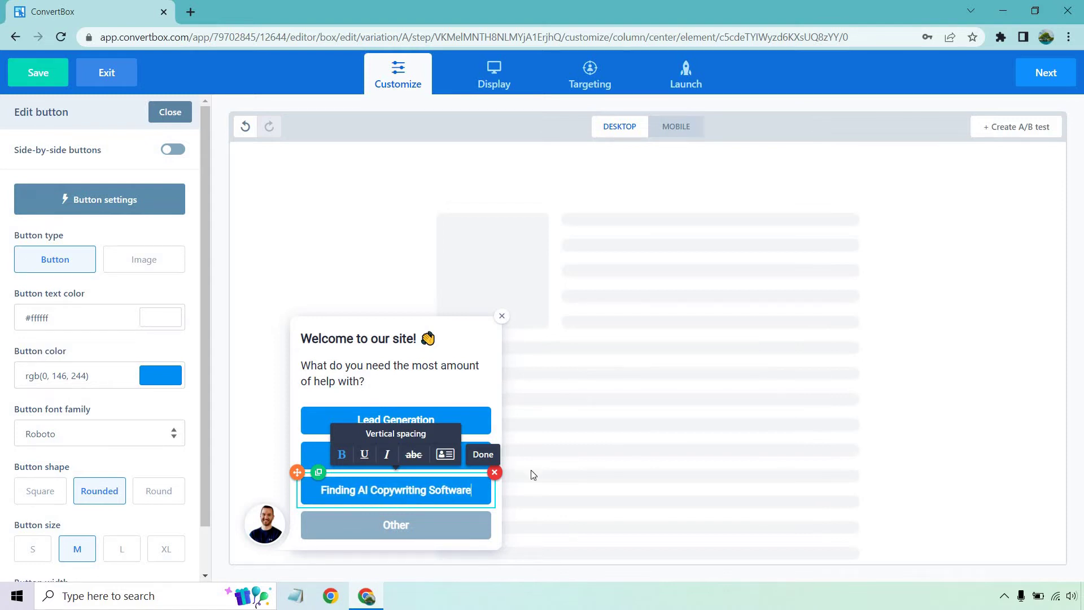
pyautogui.click(618, 468)
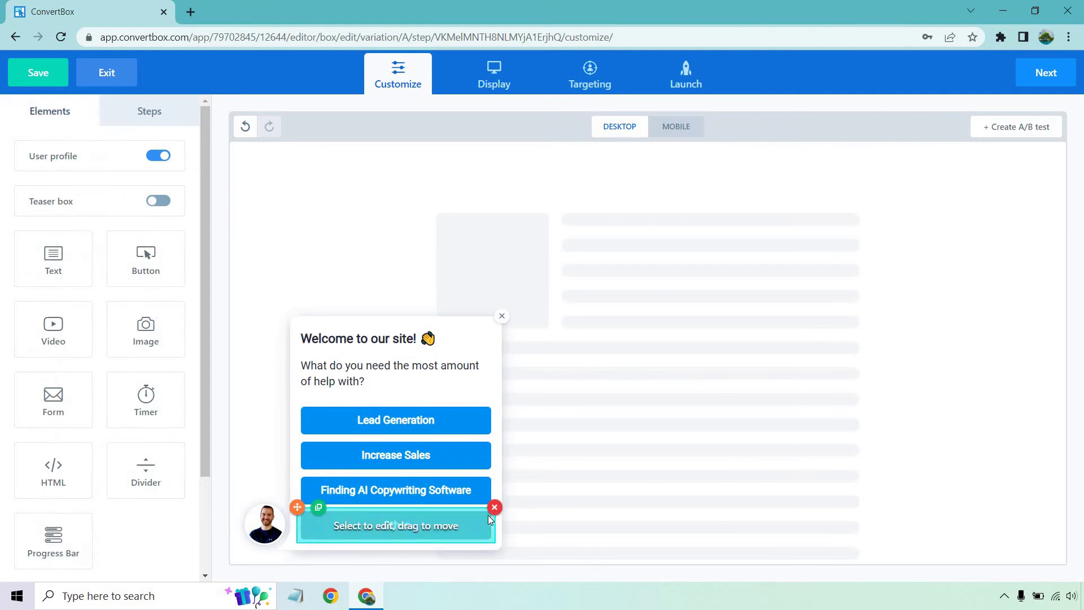
pyautogui.click(490, 509)
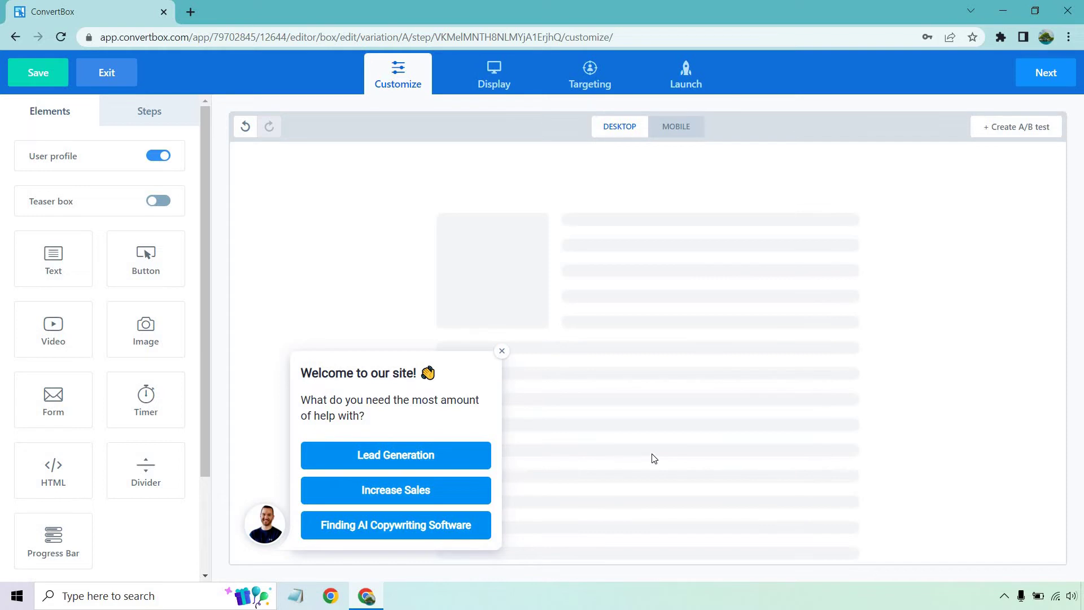
# Switch the left panel to the Steps section
pyautogui.click(160, 116)
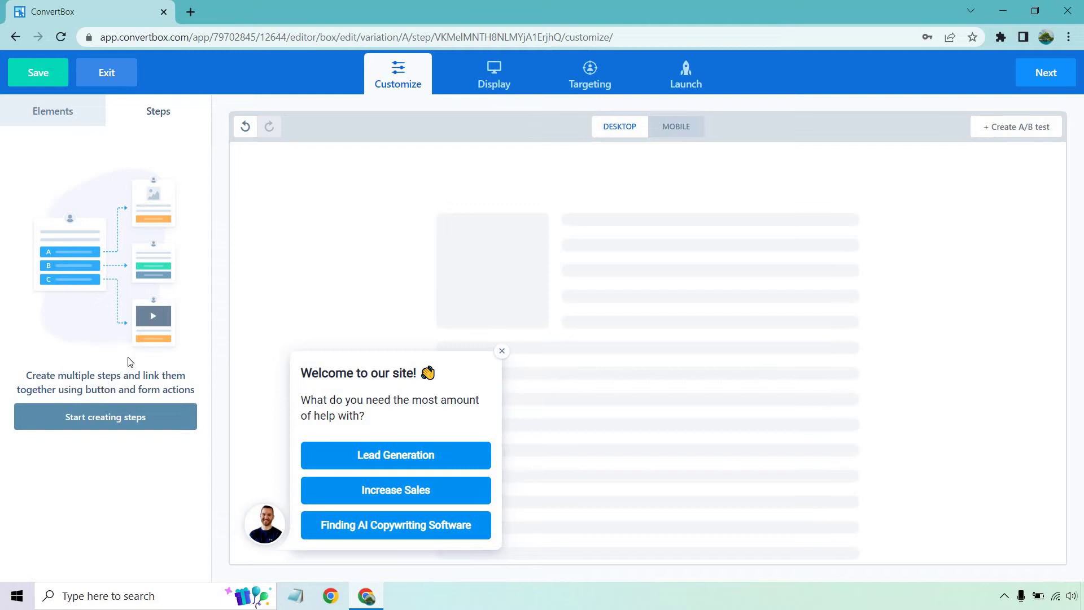
# Start creating steps and clone the First Step as 'Lead Generation'
pyautogui.click(132, 416)
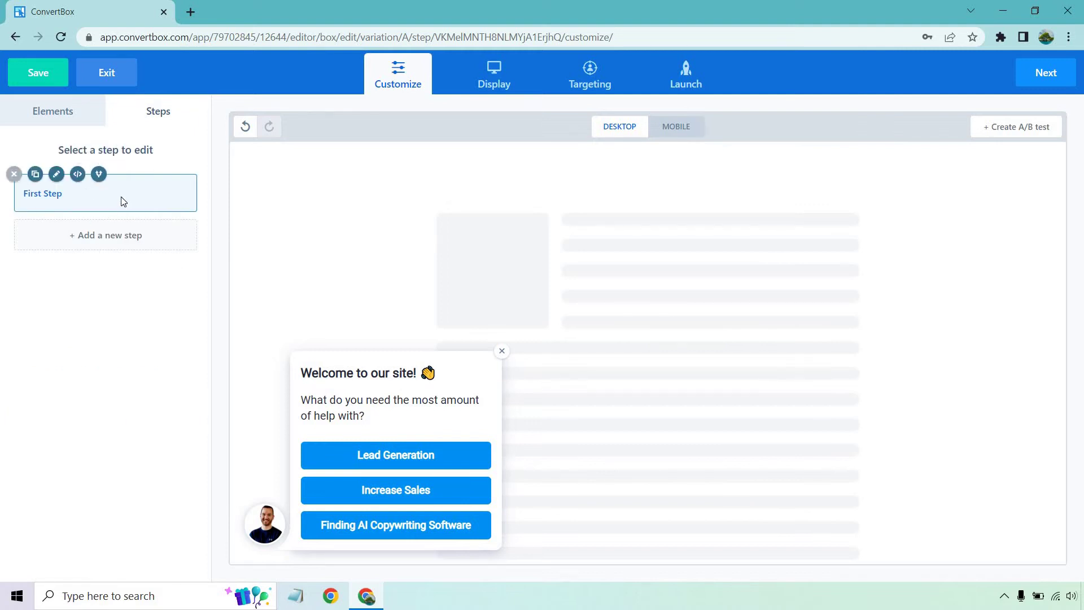
pyautogui.click(36, 176)
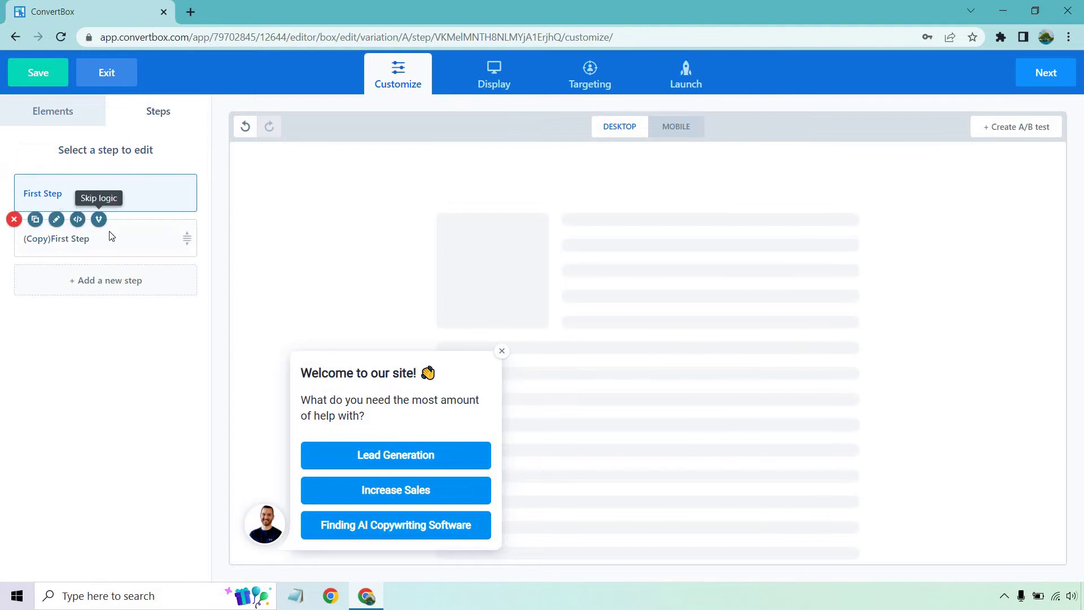
pyautogui.click(122, 237)
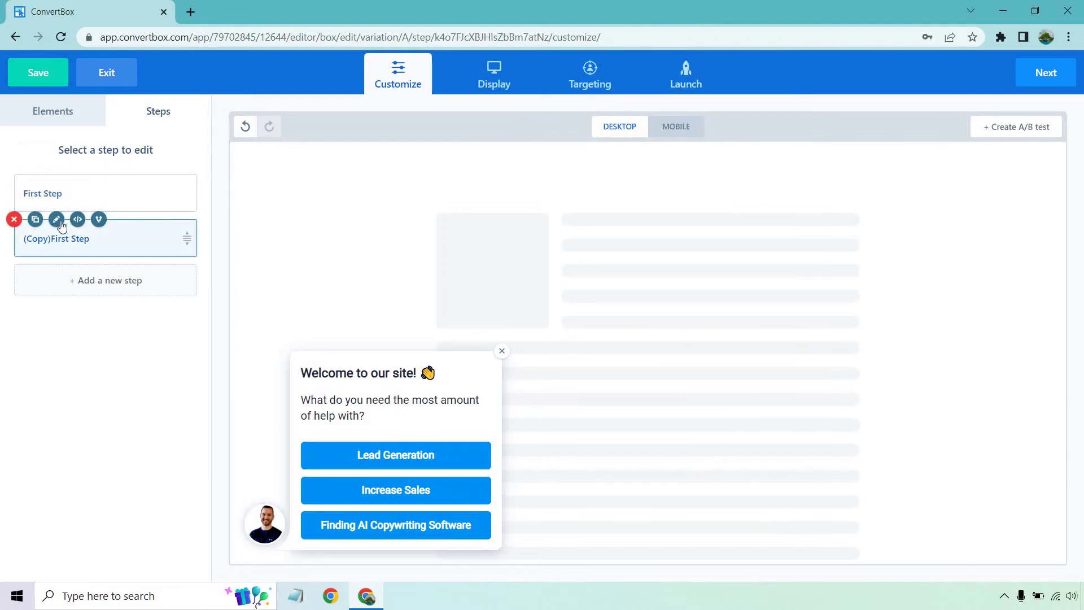
pyautogui.click(56, 219)
pyautogui.hotkey('ctrl', 'a')
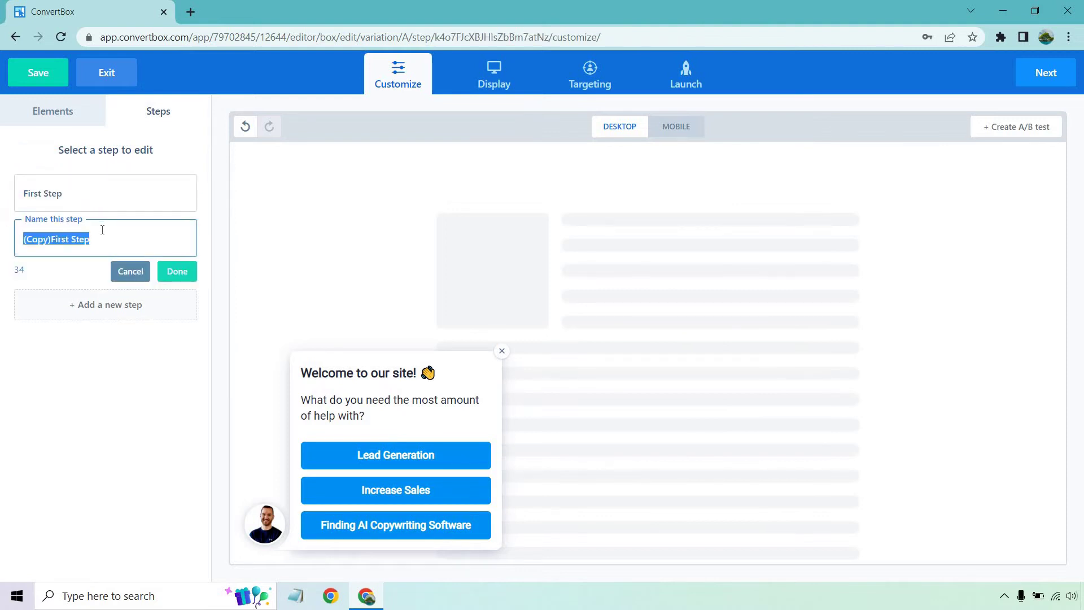
pyautogui.write('Lead ')
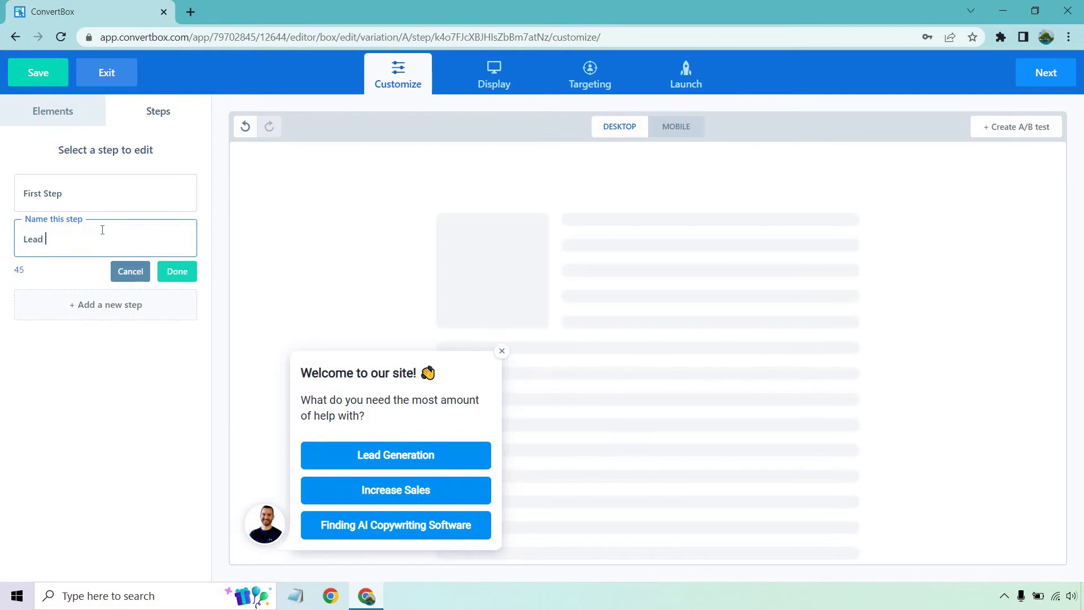
pyautogui.write('Generation')
pyautogui.click(187, 272)
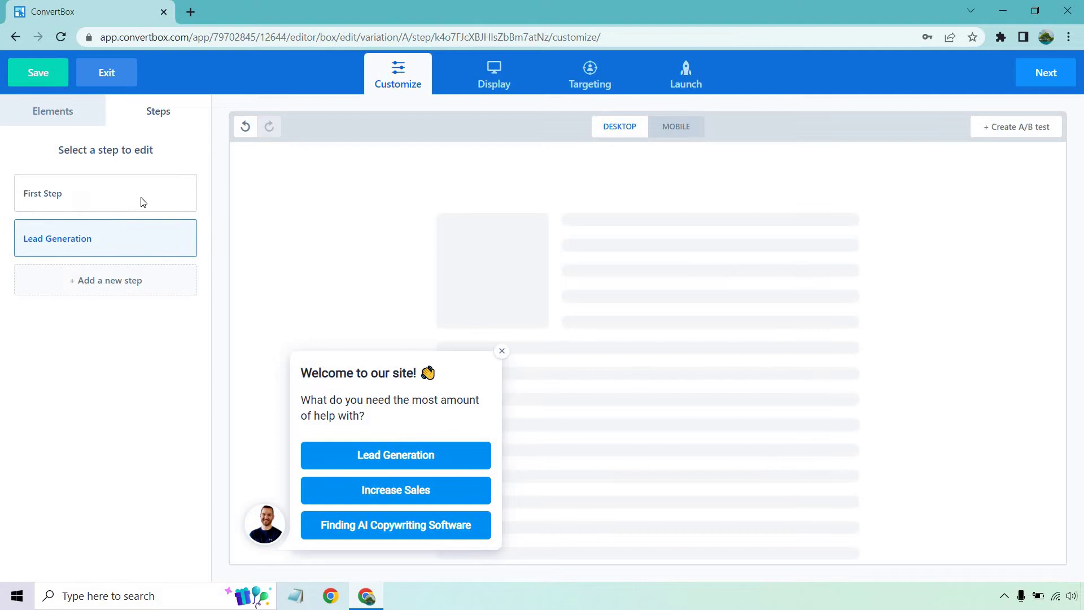
# Clone the Lead Generation step and rename the copy 'Increase Sales'
pyautogui.moveTo(129, 236)
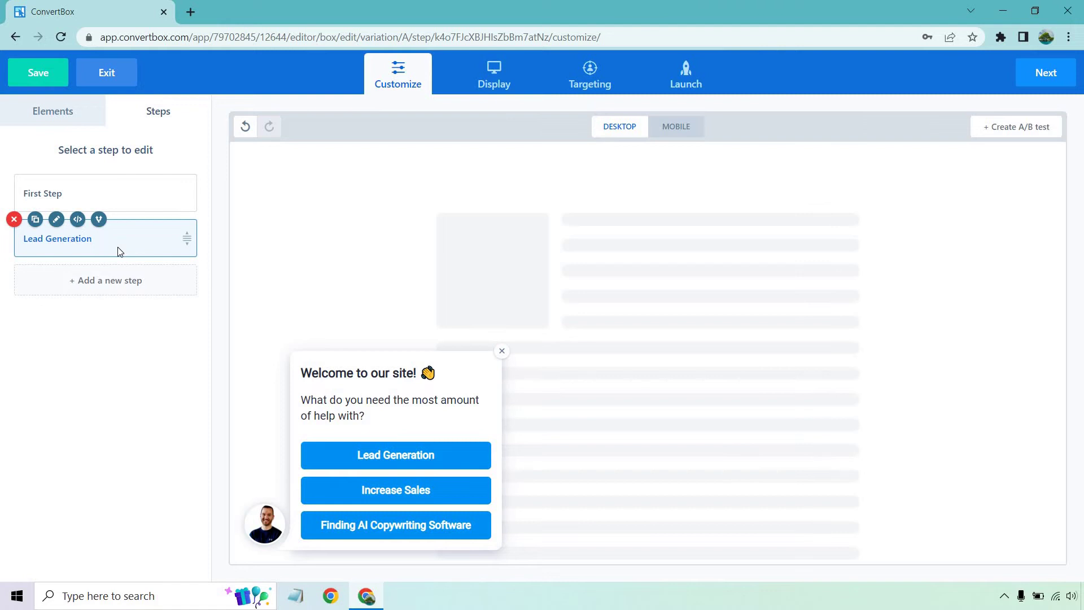
pyautogui.click(35, 219)
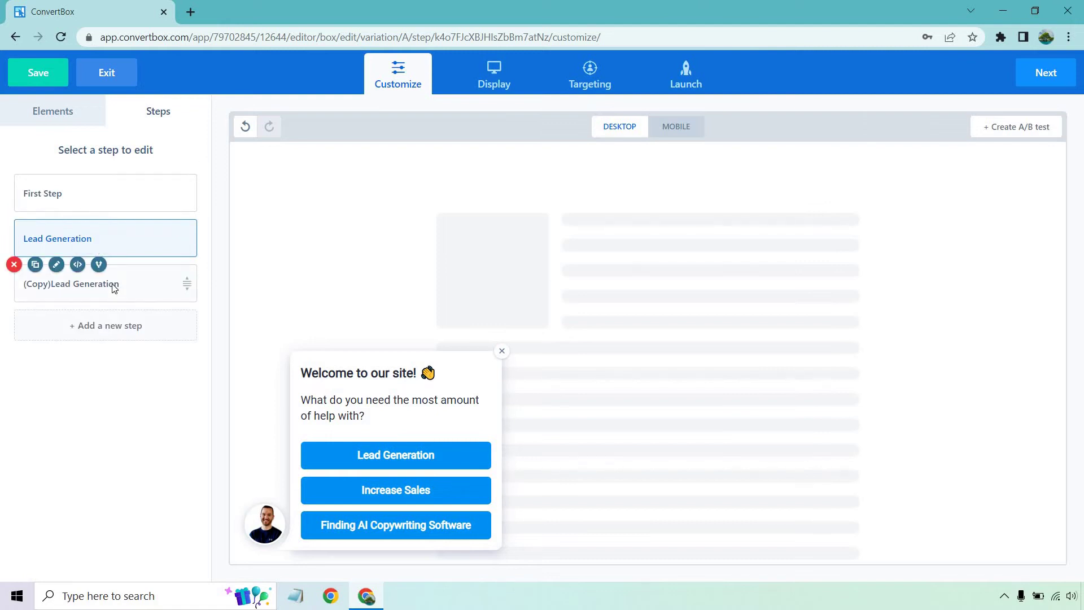
pyautogui.click(113, 285)
pyautogui.click(56, 264)
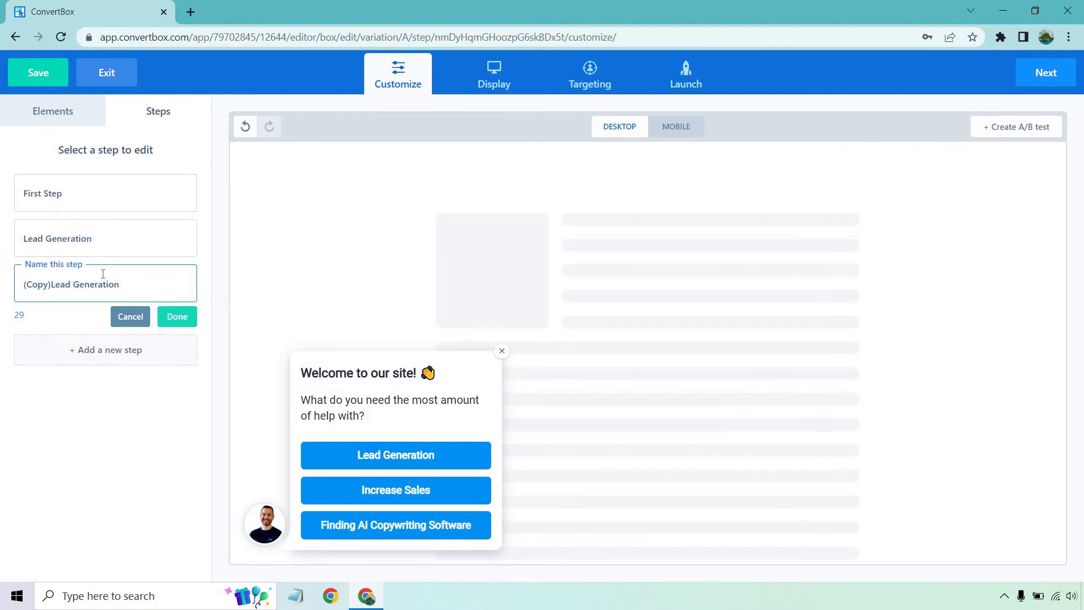
pyautogui.tripleClick(122, 283)
pyautogui.write('Increase Sales')
pyautogui.click(177, 316)
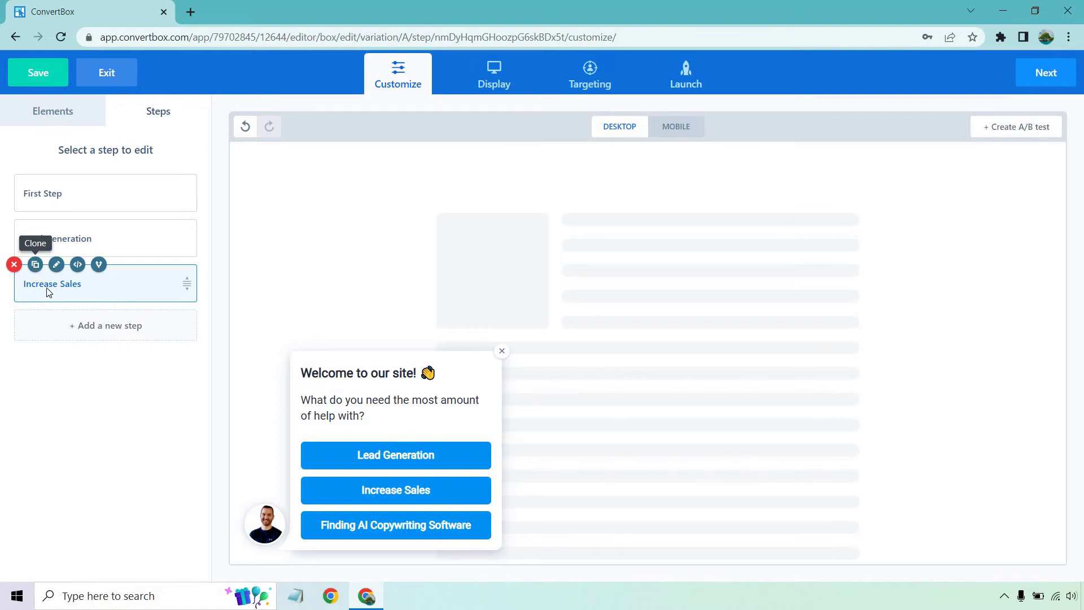
# Clone another step named 'AI Copywriting', then go back to the First Step
pyautogui.click(35, 265)
pyautogui.click(62, 333)
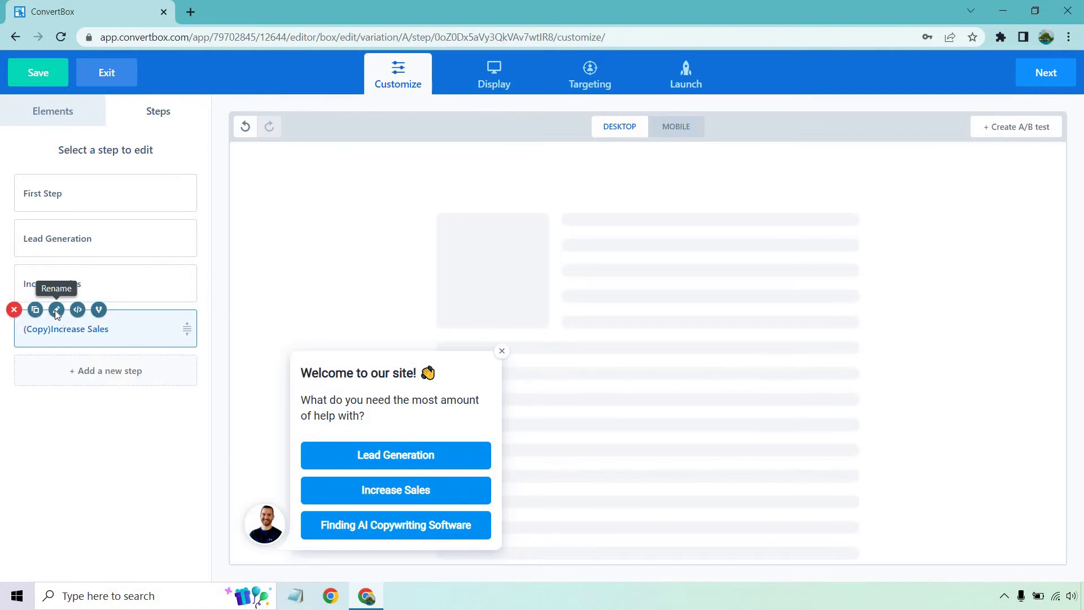
pyautogui.click(56, 310)
pyautogui.tripleClick(66, 329)
pyautogui.write('A')
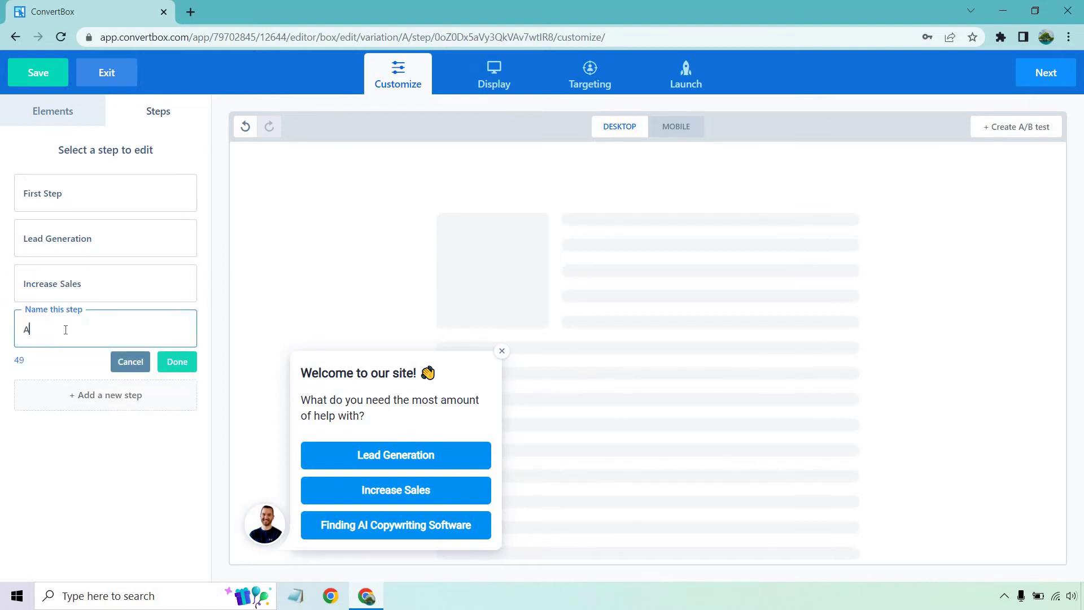
pyautogui.write('I Copywriting')
pyautogui.click(180, 363)
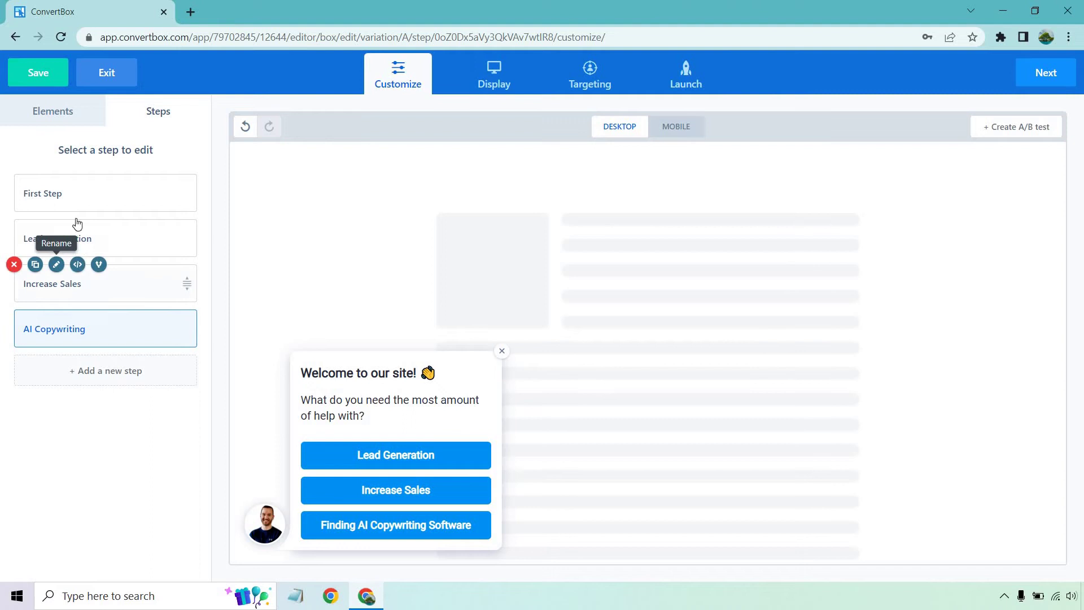
pyautogui.click(138, 196)
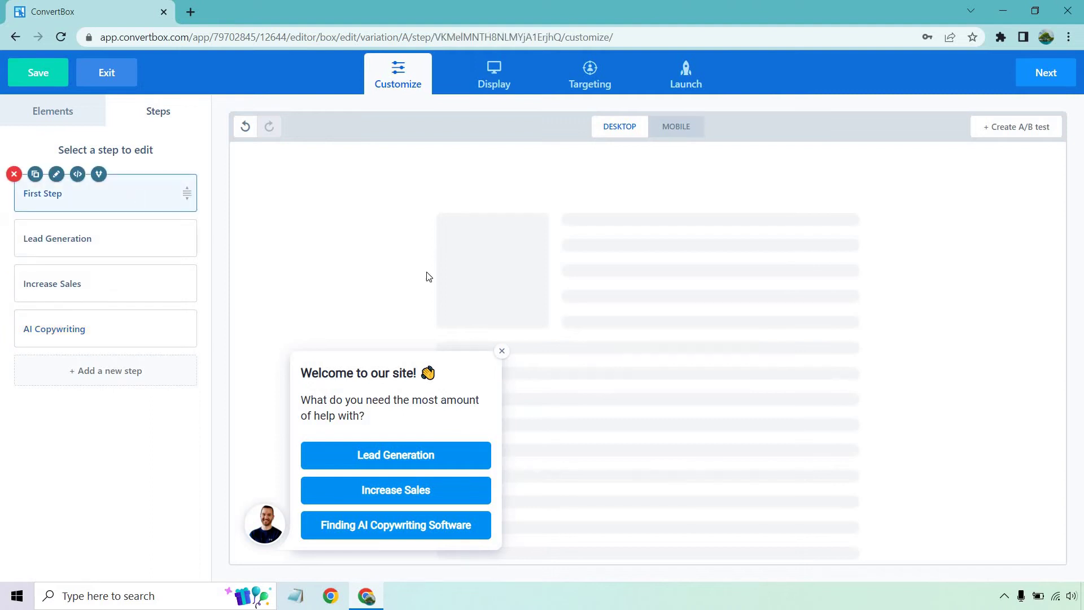
# Make the Lead Generation button jump to the Lead Generation step
pyautogui.click(453, 462)
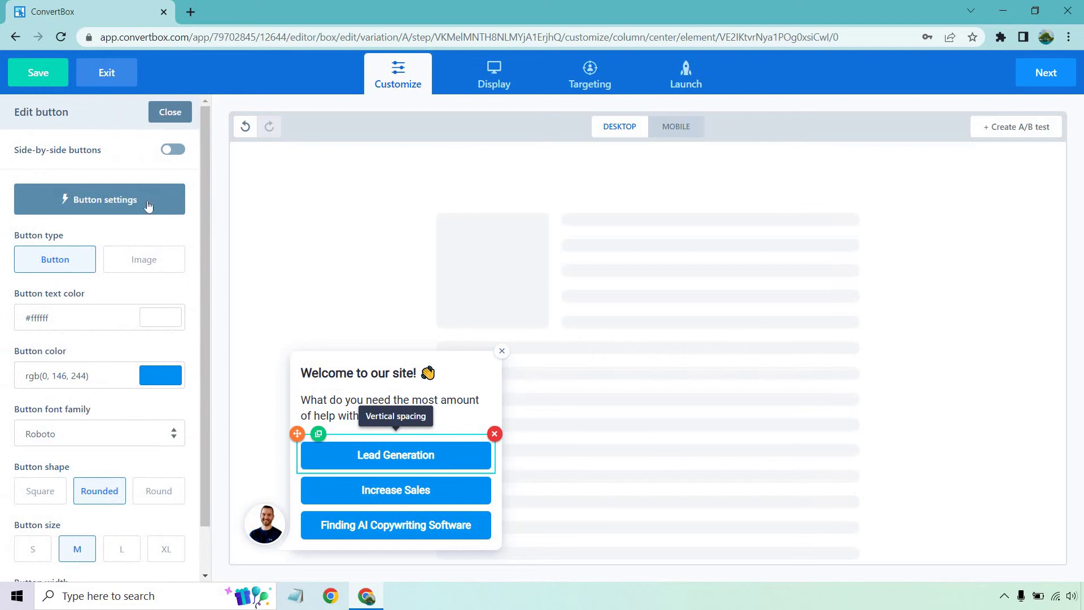
pyautogui.click(148, 204)
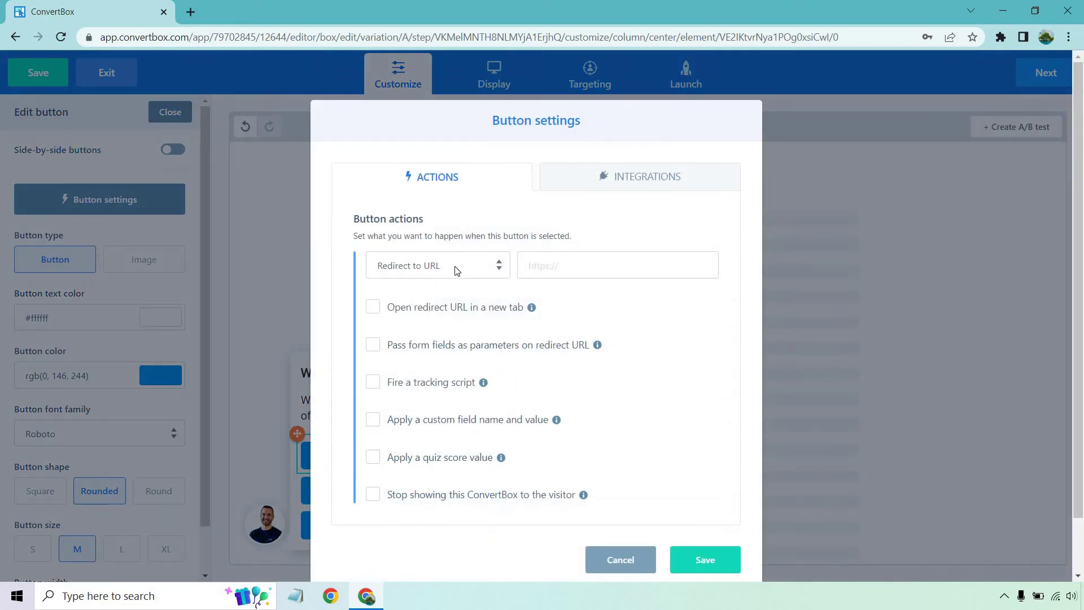
pyautogui.click(457, 271)
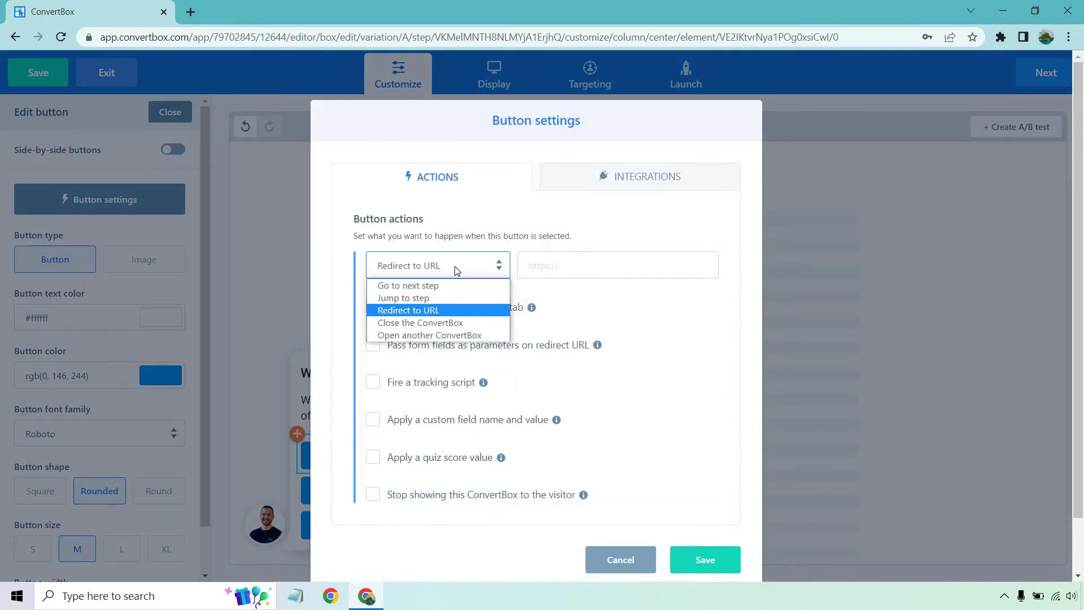
pyautogui.click(438, 297)
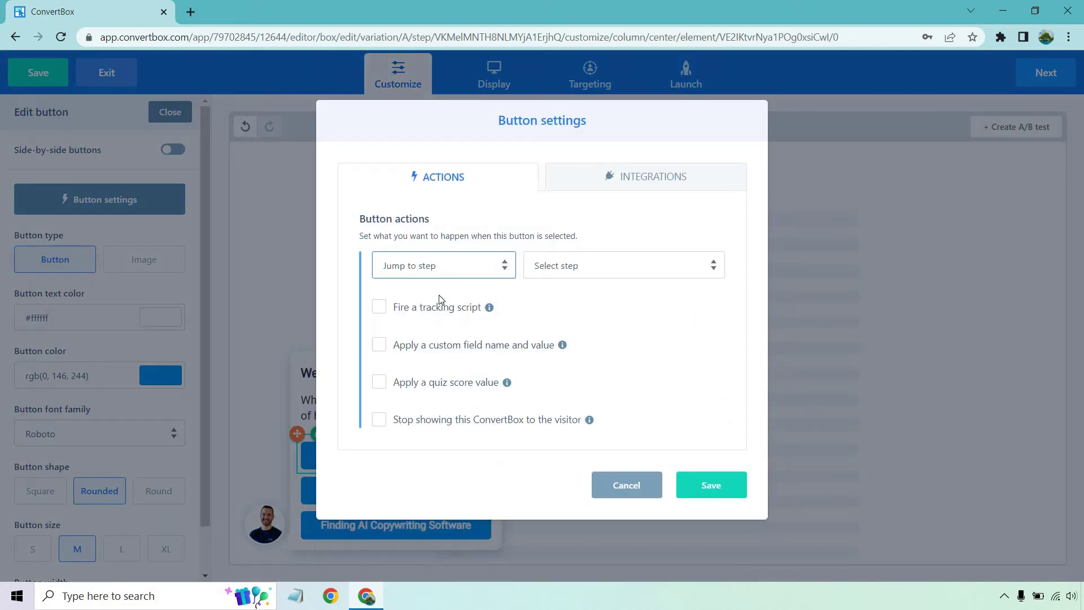
pyautogui.click(573, 268)
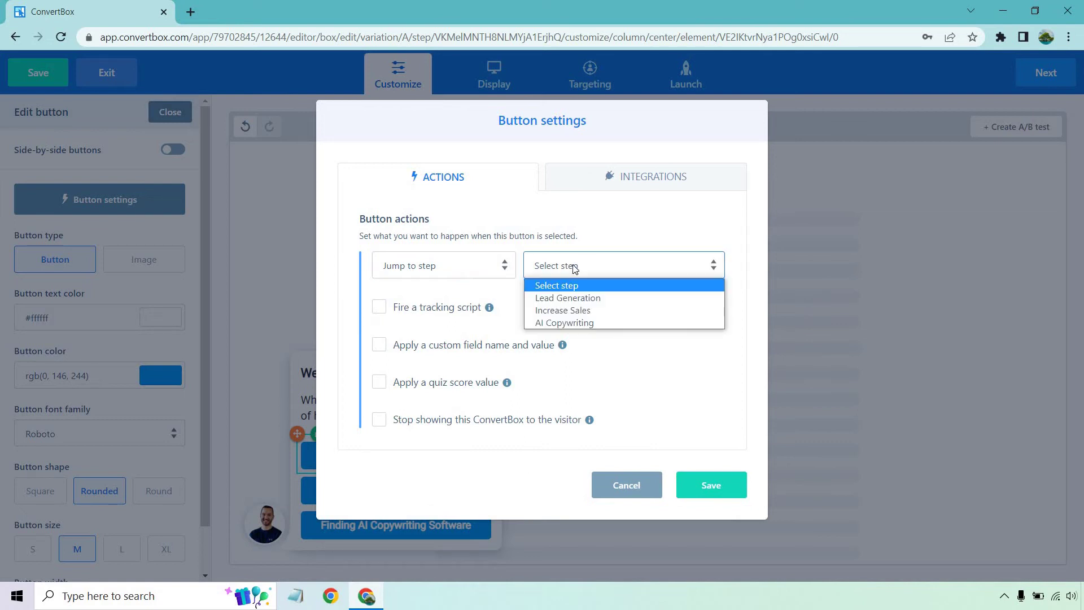
pyautogui.click(589, 297)
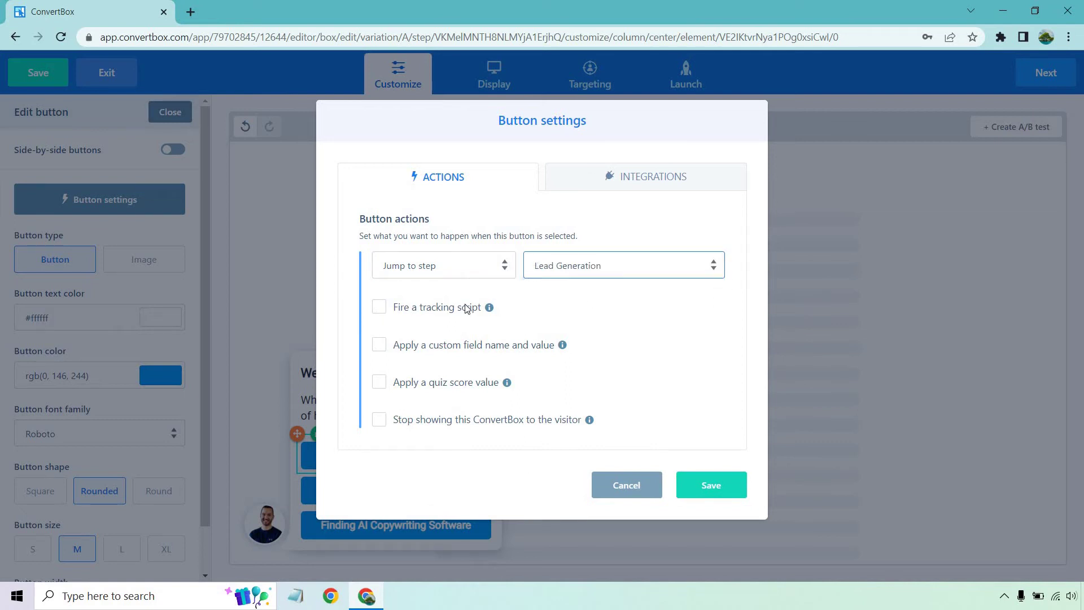
pyautogui.click(735, 493)
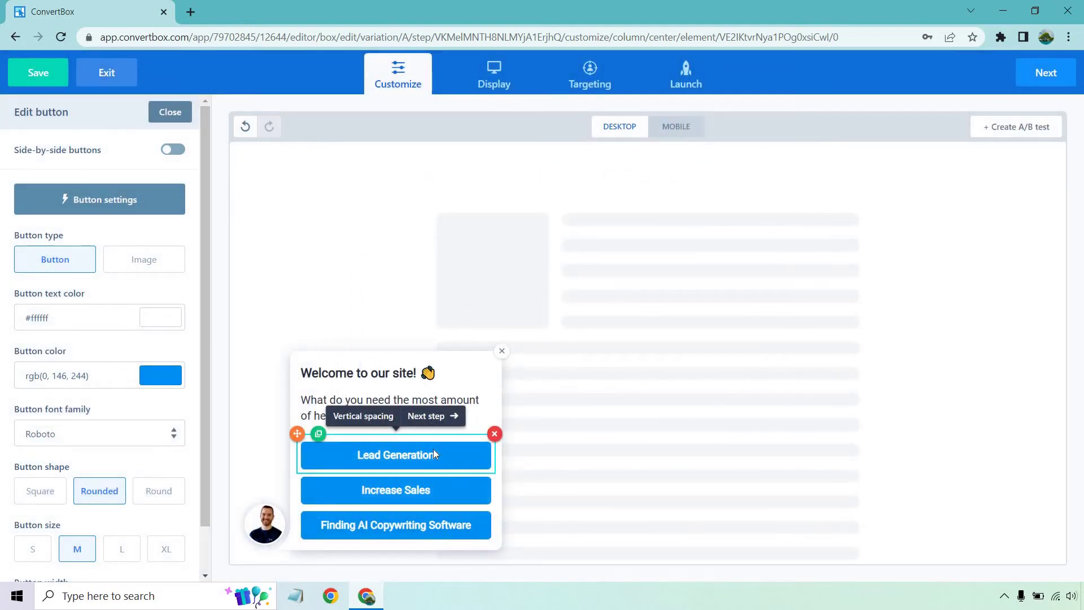
# Make the Increase Sales button jump to the Increase Sales step
pyautogui.click(422, 486)
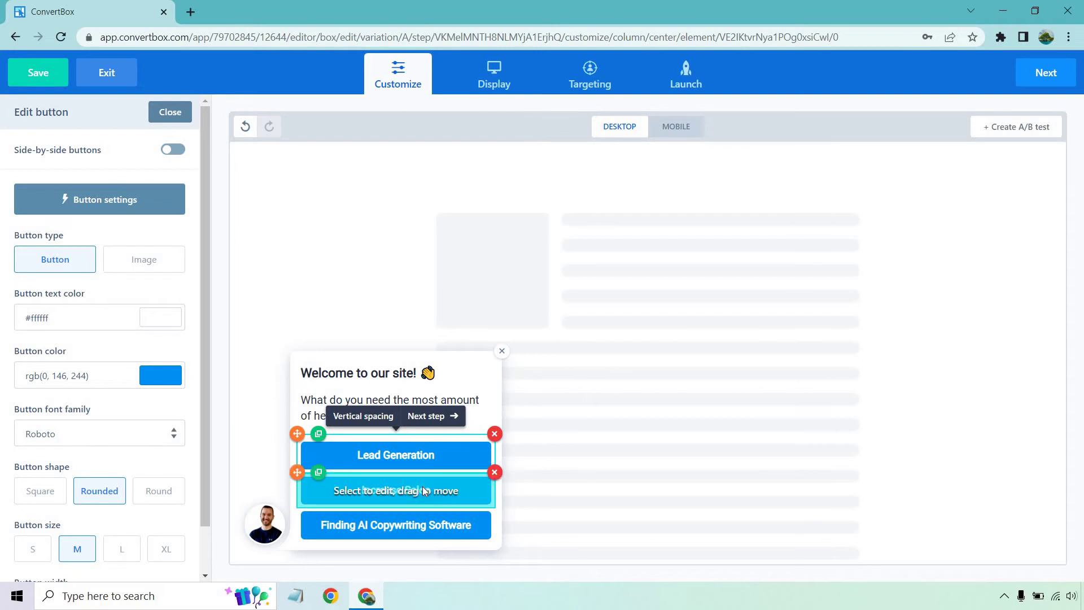
pyautogui.click(141, 207)
pyautogui.click(473, 267)
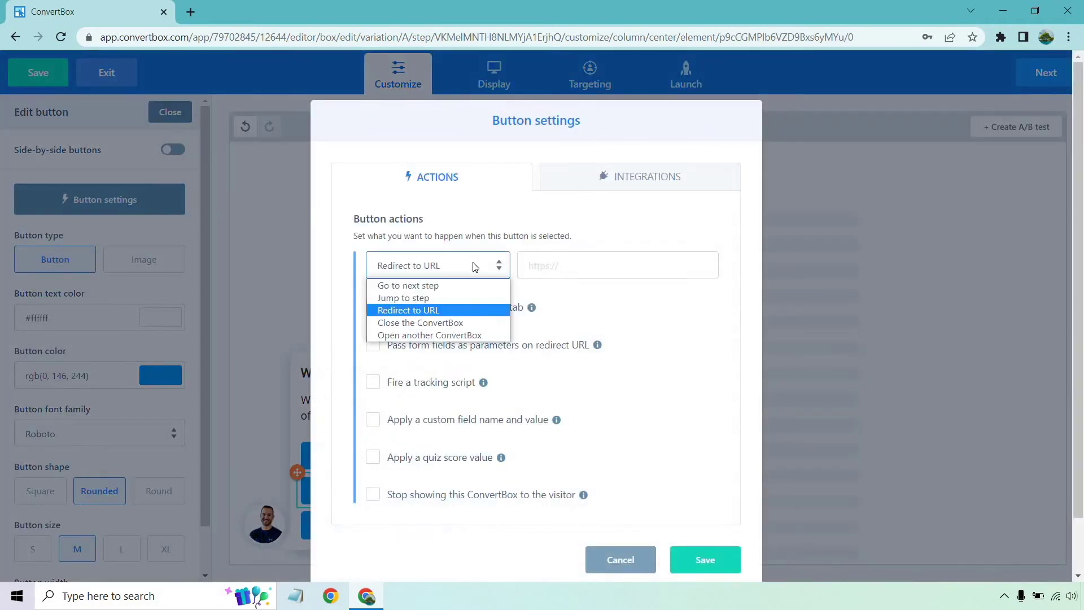
pyautogui.click(438, 296)
pyautogui.click(594, 271)
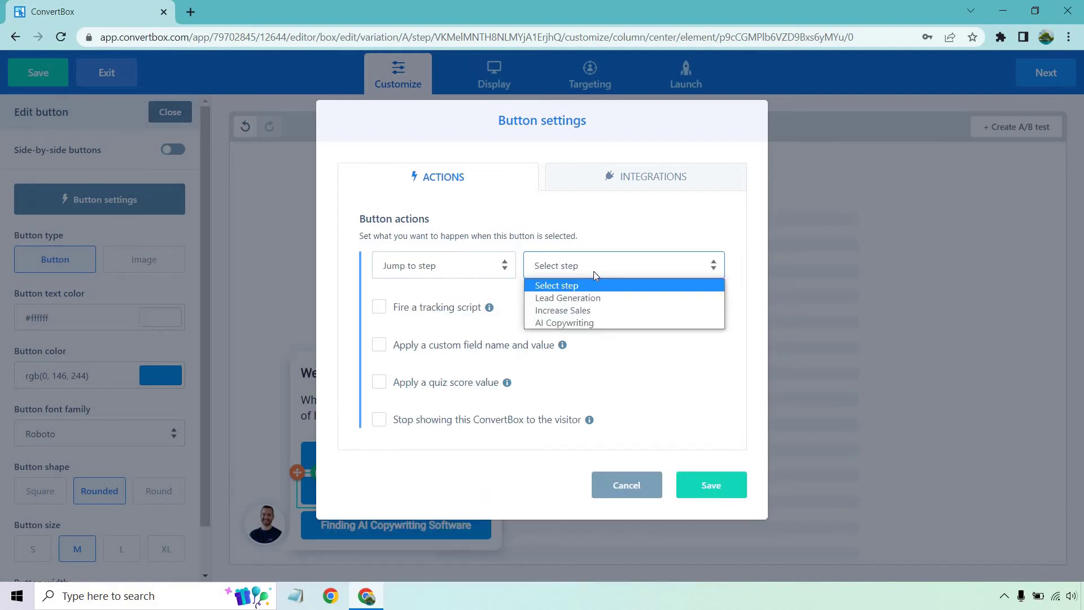
pyautogui.click(585, 310)
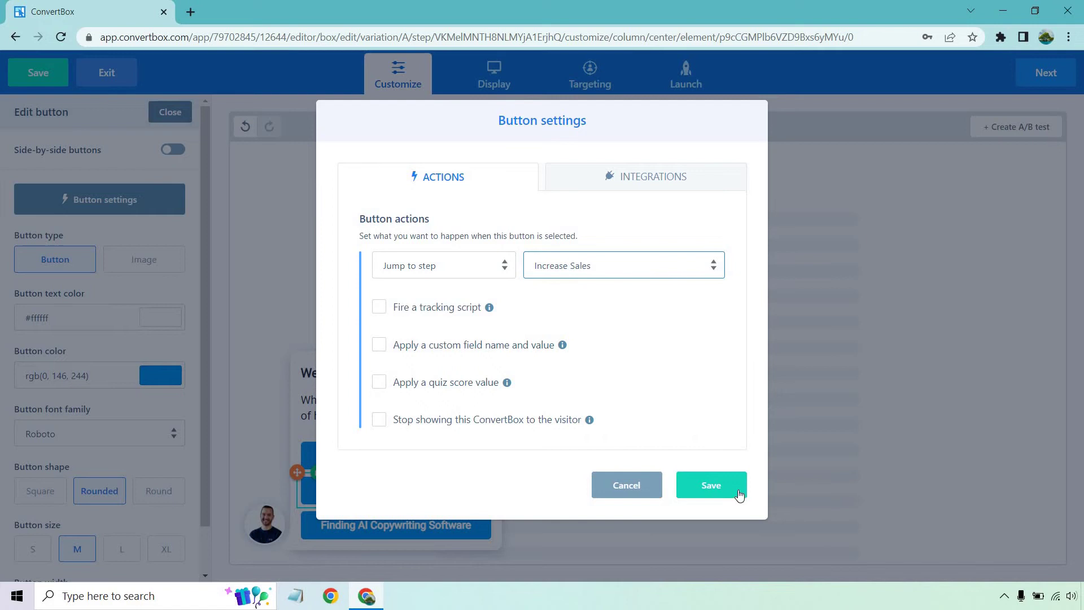
pyautogui.click(725, 486)
# Make the Finding AI Copywriting Software button jump to the AI Copywriting step
pyautogui.click(702, 482)
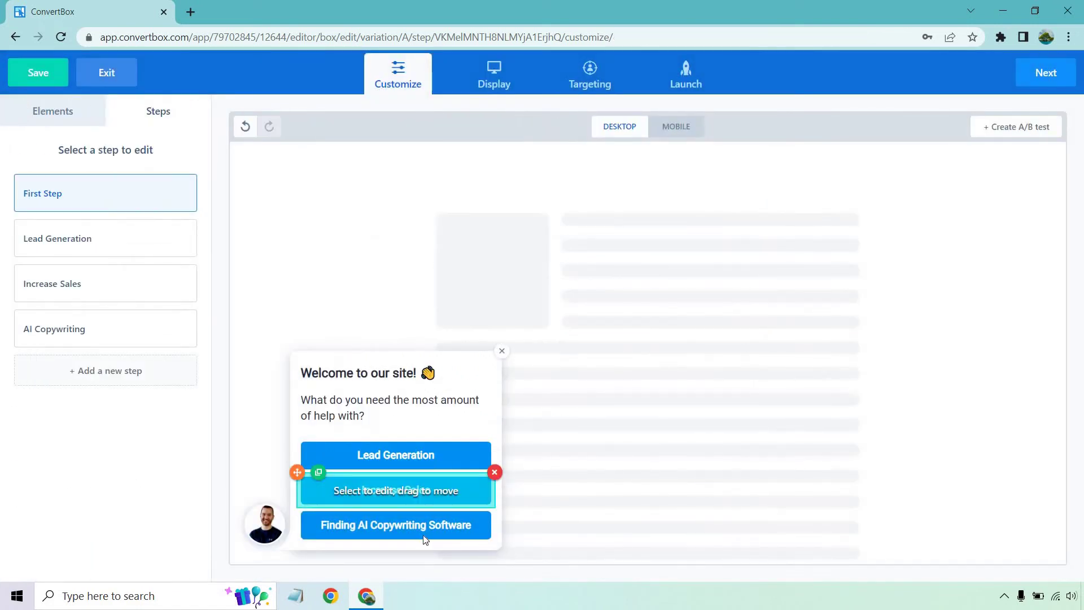
pyautogui.click(422, 524)
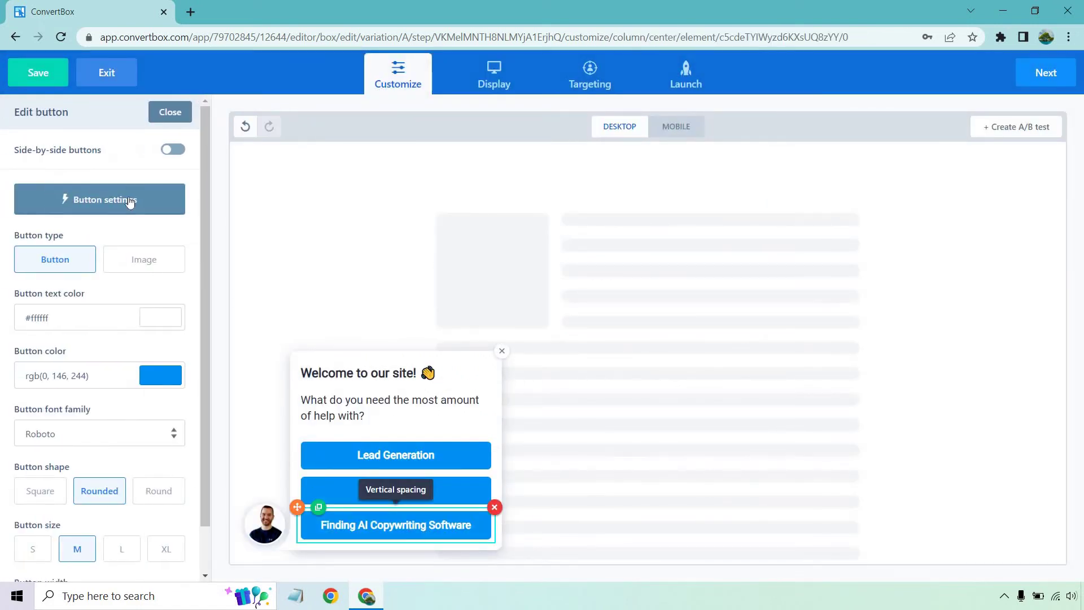
pyautogui.click(127, 200)
pyautogui.click(423, 264)
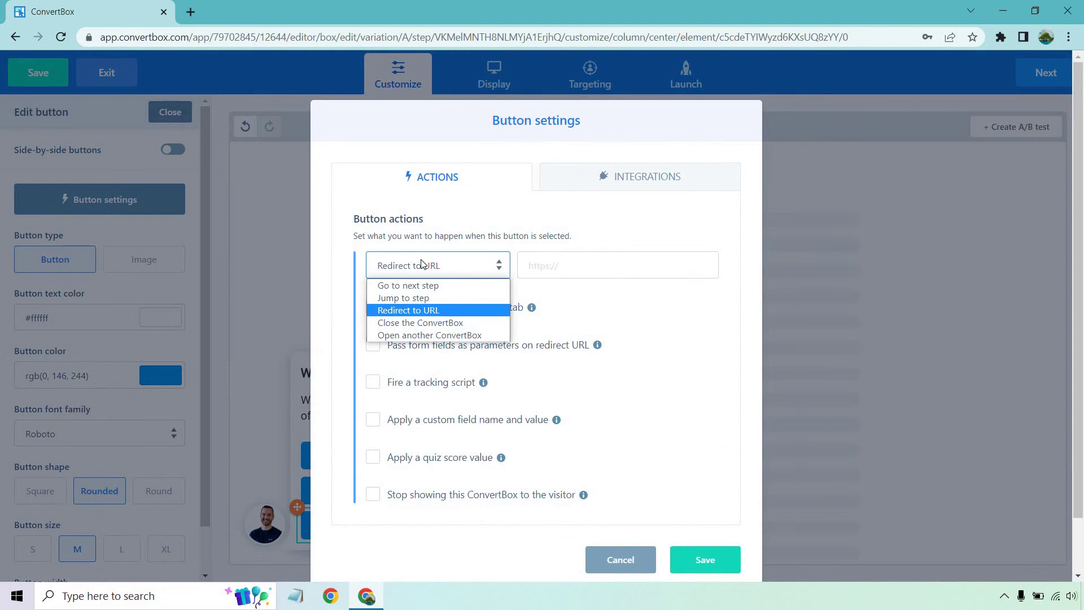
pyautogui.click(428, 298)
pyautogui.click(629, 267)
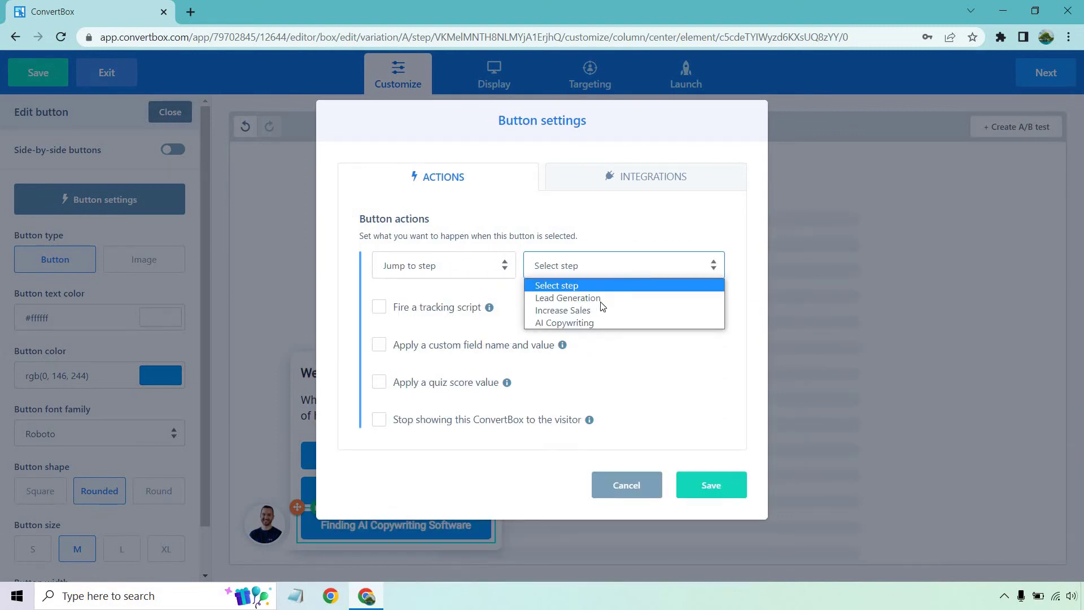
pyautogui.click(598, 318)
pyautogui.click(713, 481)
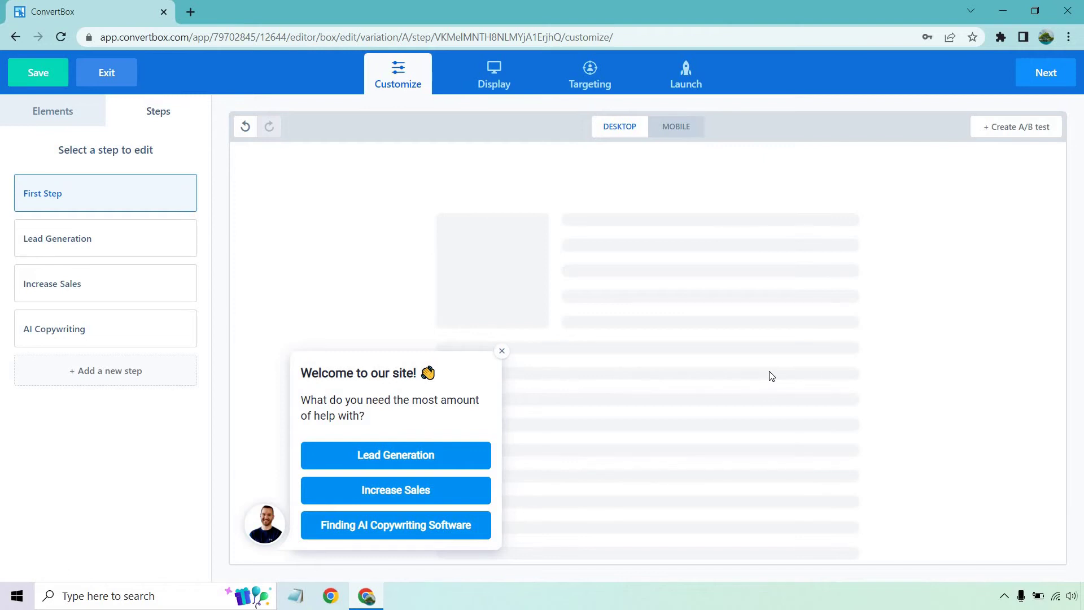
# Select the Lead Generation step in the Steps panel
pyautogui.click(67, 241)
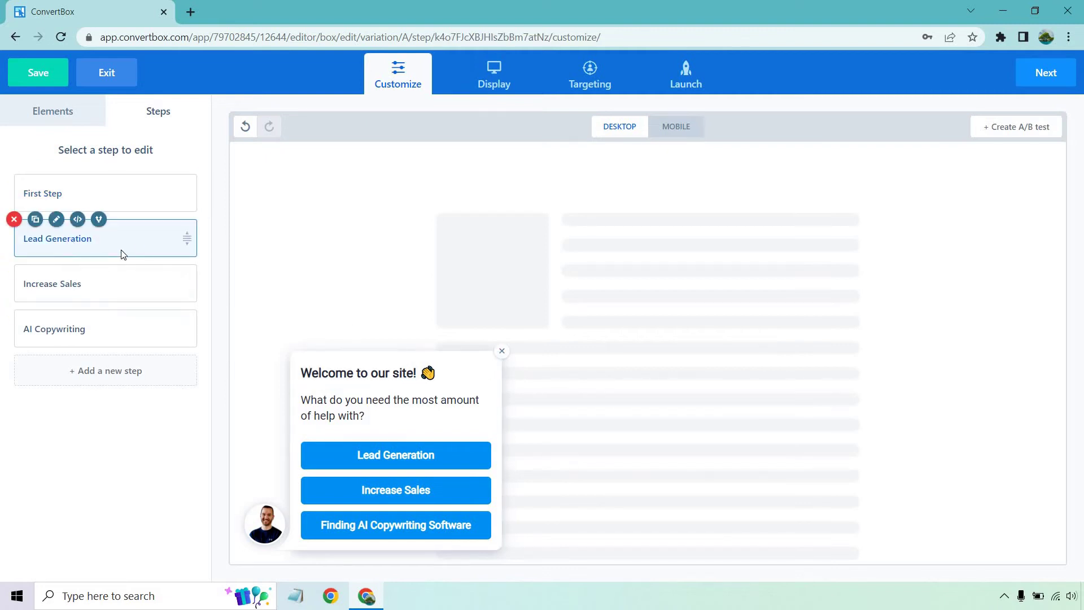
# Replace the heading with 'Perfect! More Leads It Is', leaving the question unchanged
pyautogui.click(372, 374)
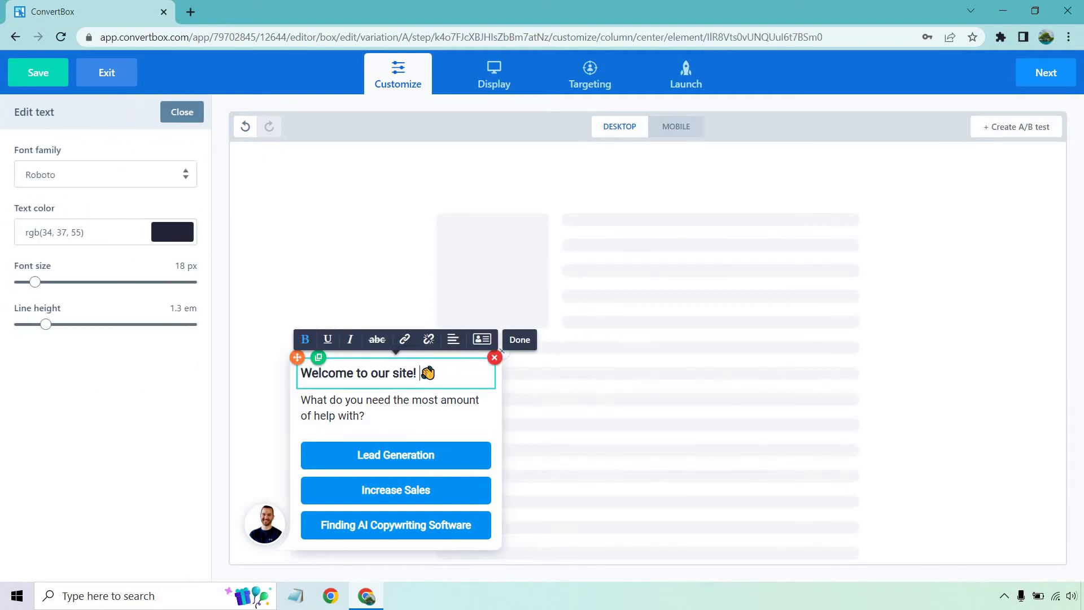
pyautogui.moveTo(418, 373); pyautogui.dragTo(307, 371)
pyautogui.write('Perfect! More ')
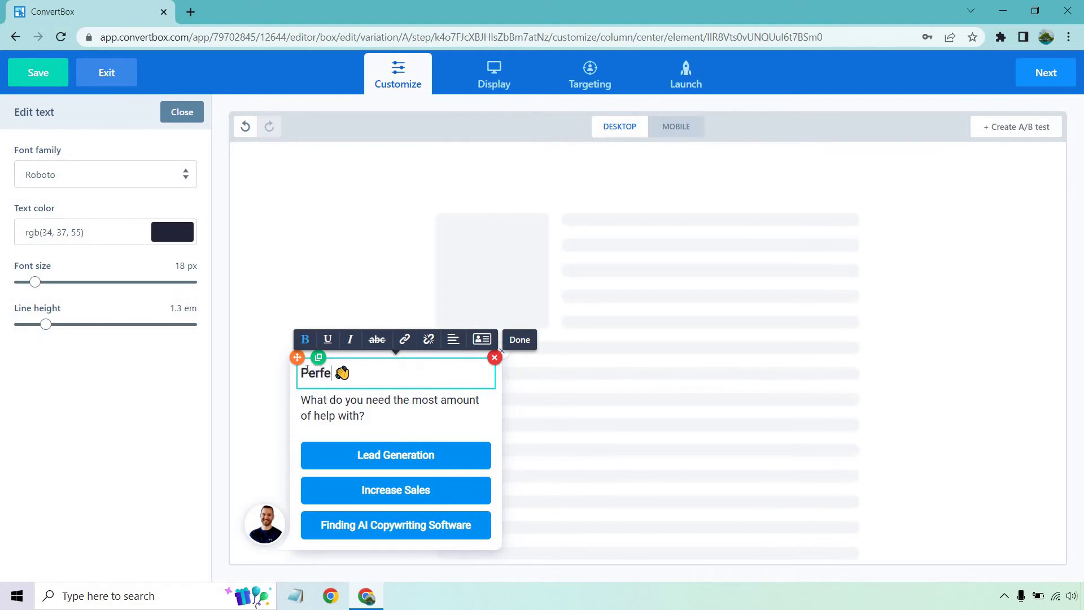
pyautogui.write('Leads It Is')
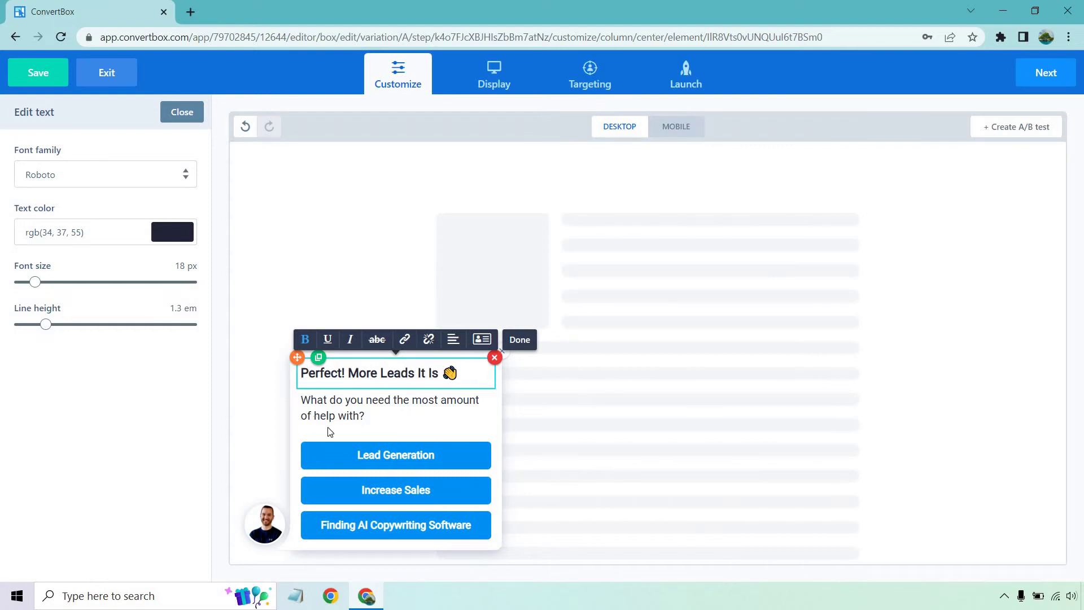
pyautogui.click(340, 409)
pyautogui.click(341, 409)
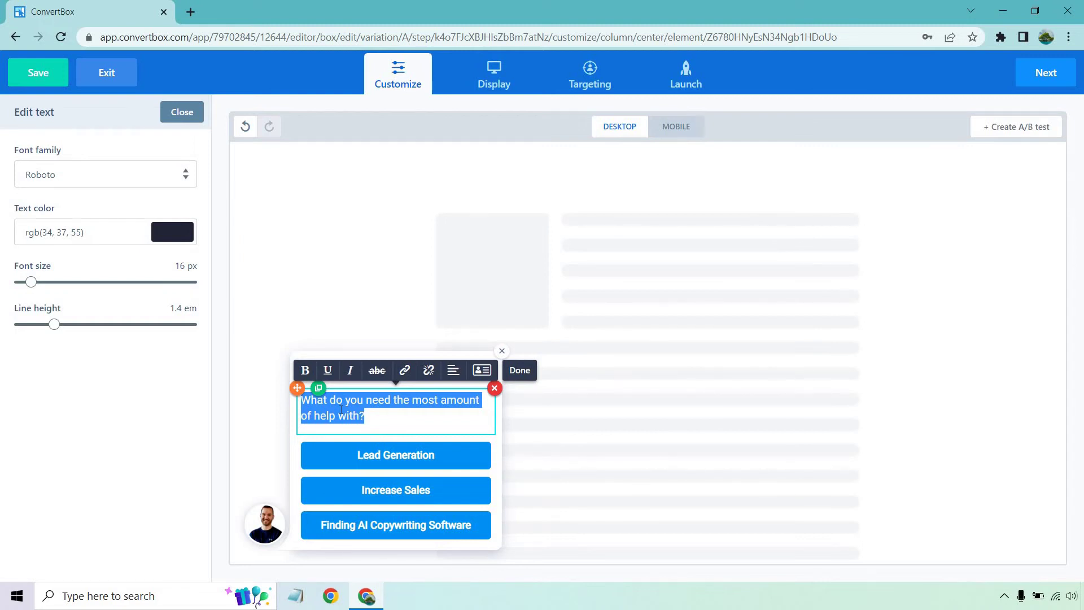
pyautogui.click(633, 419)
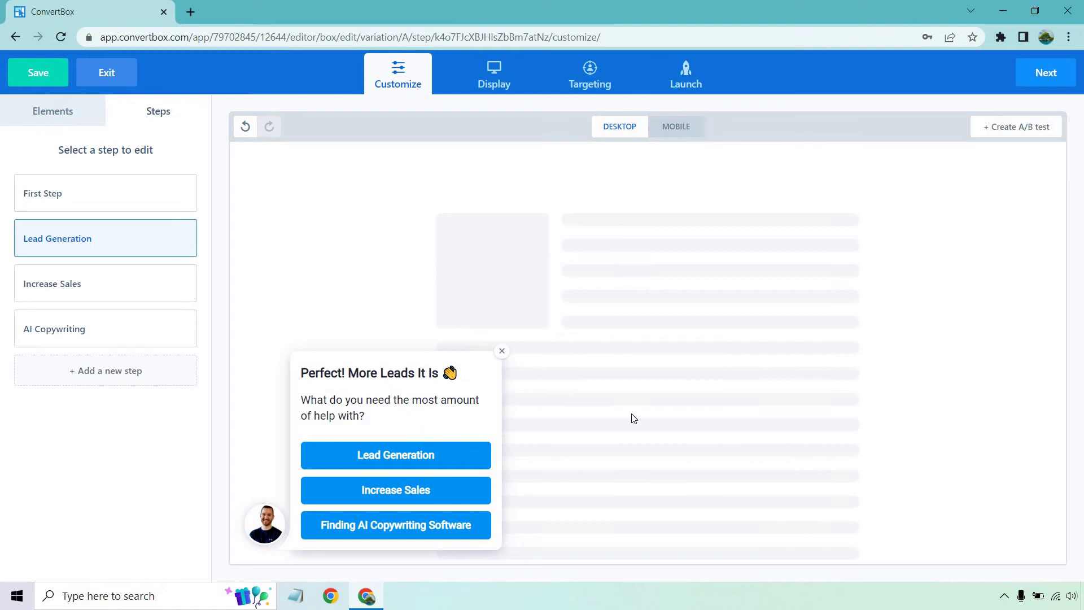
# Replace the question with a note on the article about 1,000 new leads in 45 days
pyautogui.click(352, 411)
pyautogui.write('Be ')
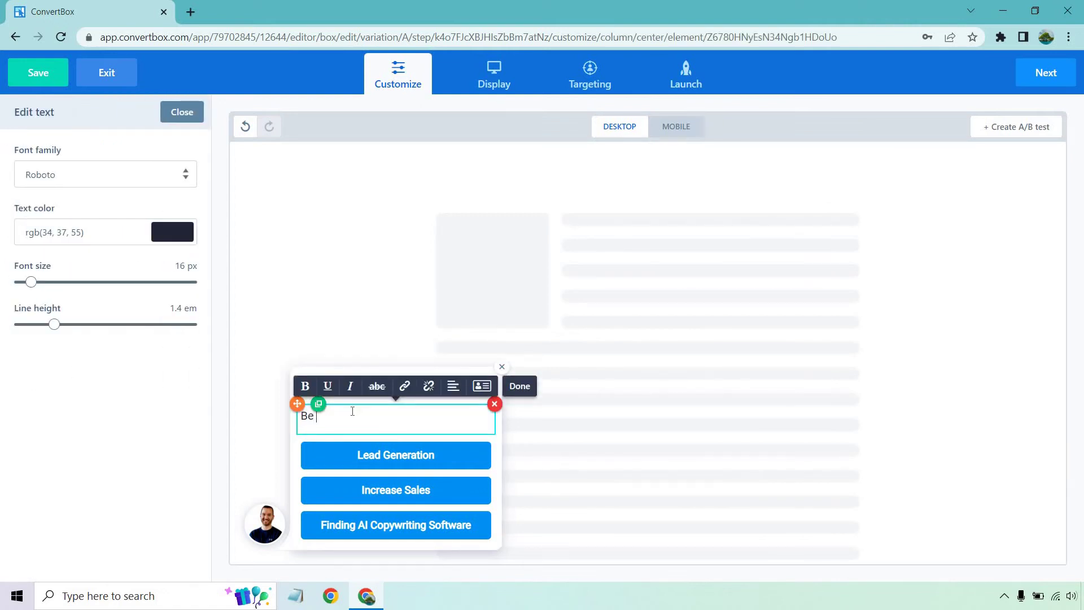
pyautogui.write('sure to checkout our more popula')
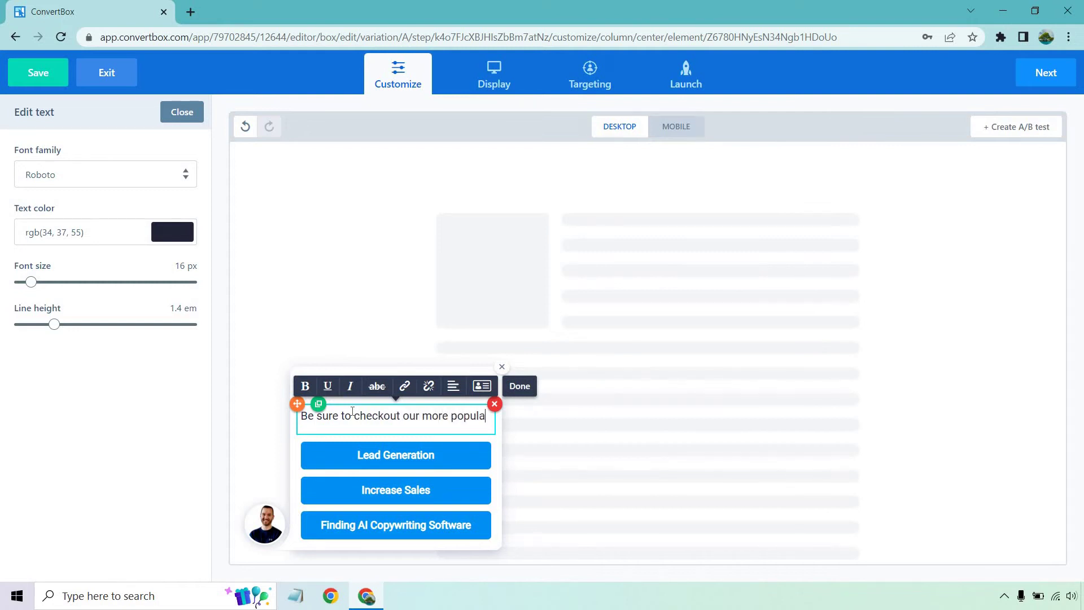
pyautogui.write('r article down b')
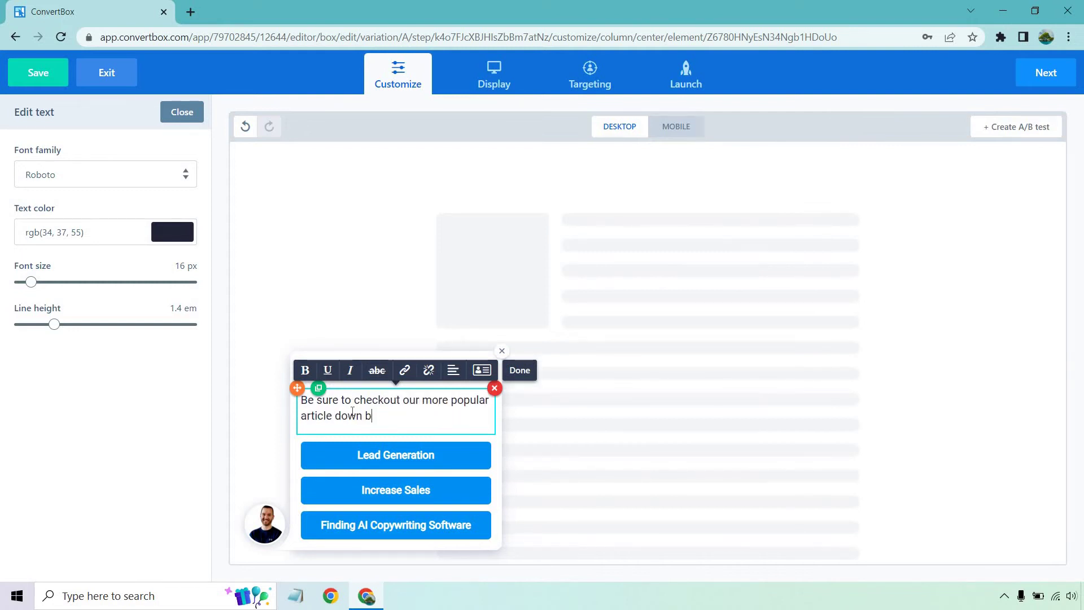
pyautogui.write('elow when it com')
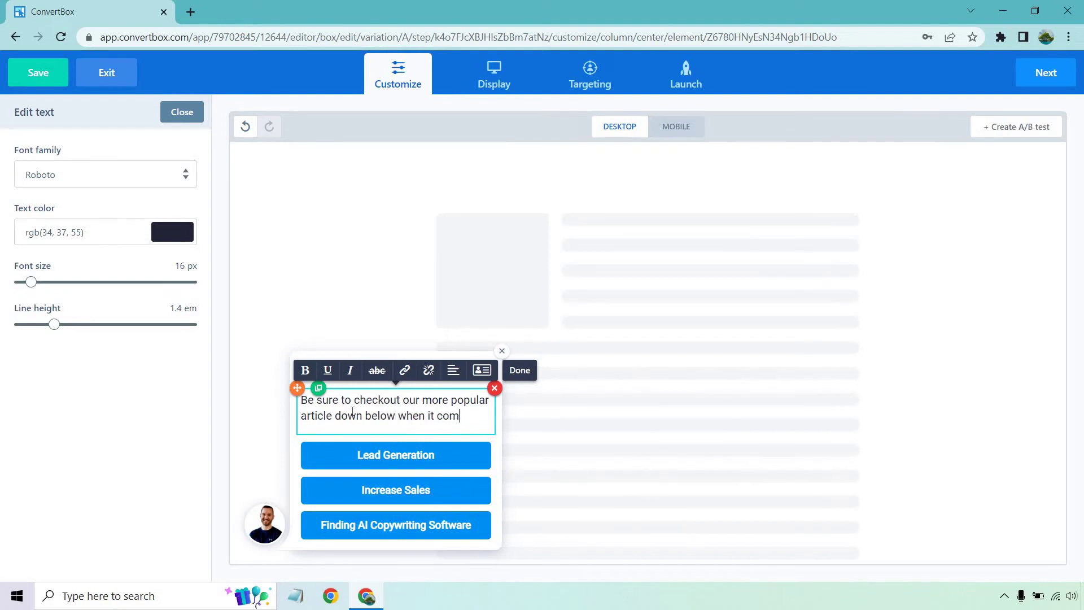
pyautogui.write('es to generation')
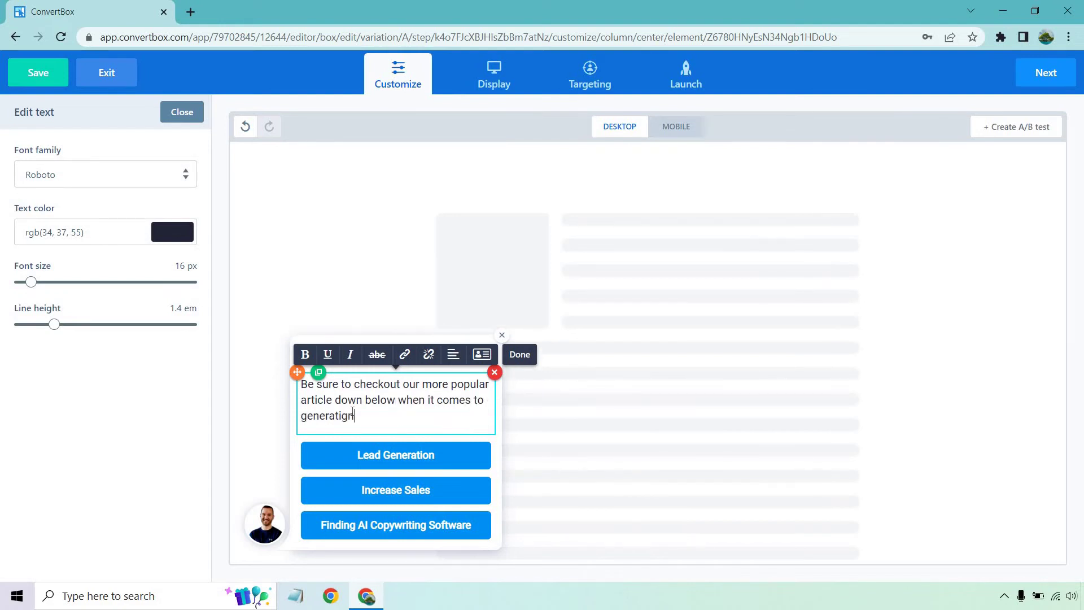
pyautogui.press('BackSpace')
pyautogui.press('BackSpace')
pyautogui.write('ng 1,000 new leads in 45 days')
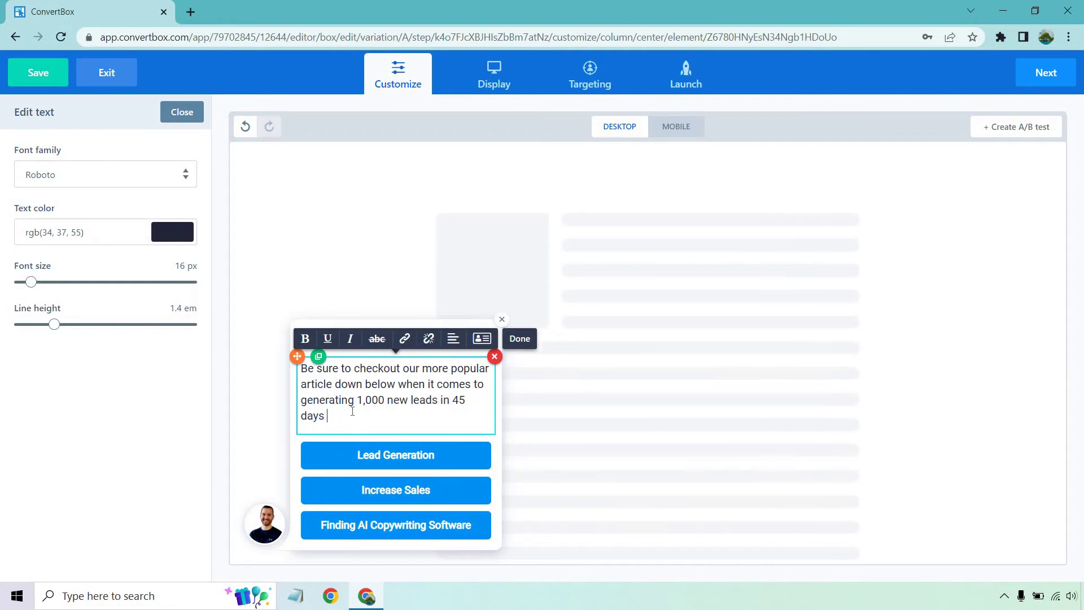
pyautogui.write(' using free traffic.')
# Delete two answer buttons and relabel the remaining one 'Click Here To See The Case Study'
pyautogui.click(660, 433)
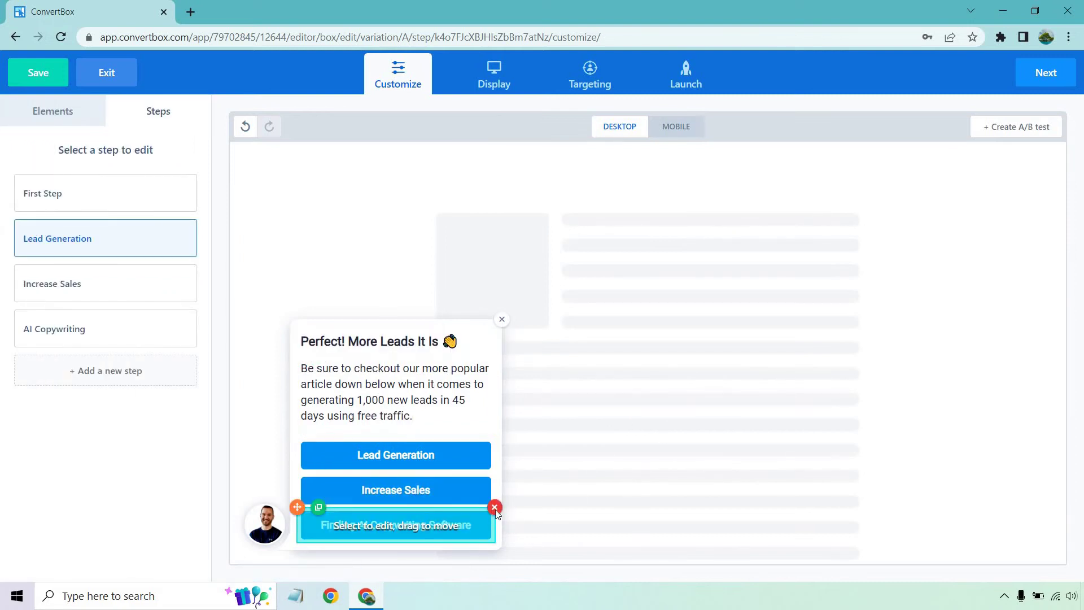
pyautogui.click(494, 507)
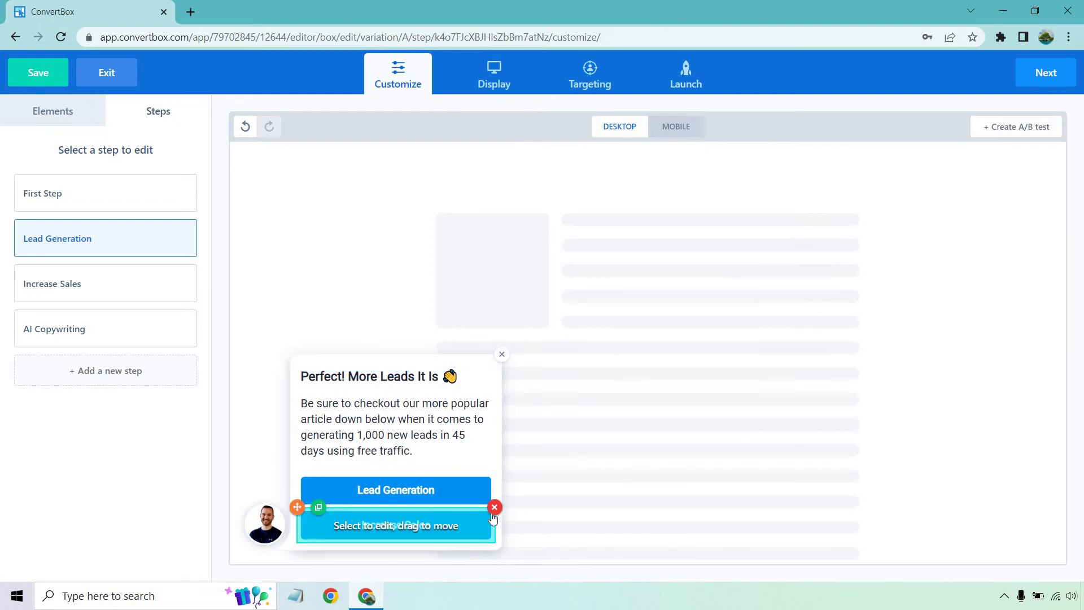
pyautogui.click(495, 508)
pyautogui.click(441, 521)
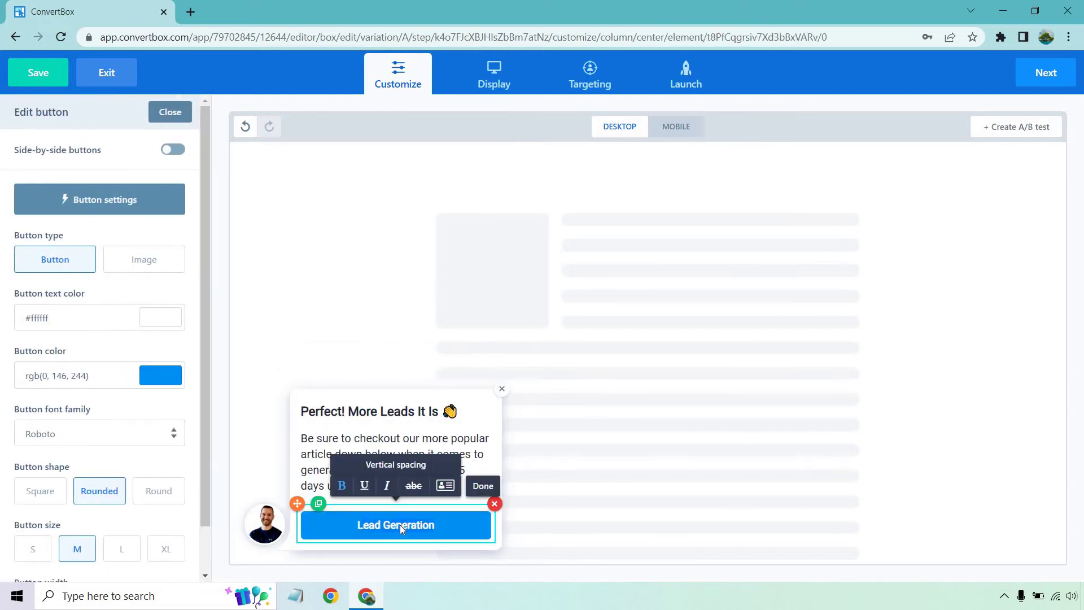
pyautogui.hotkey('ctrl', 'a')
pyautogui.write('Click Here To See The Ca')
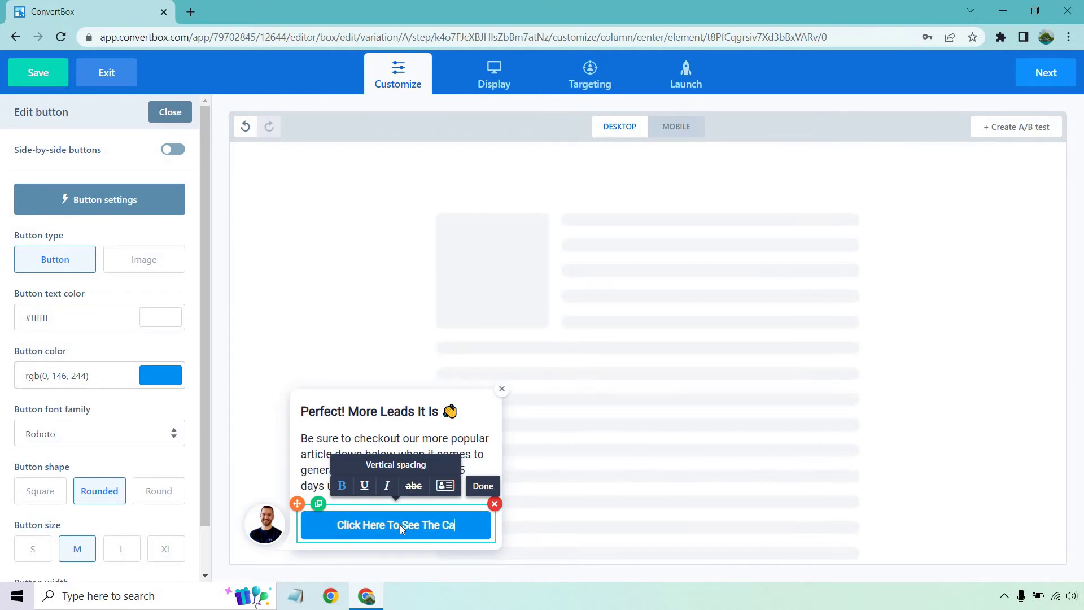
pyautogui.write('se Study')
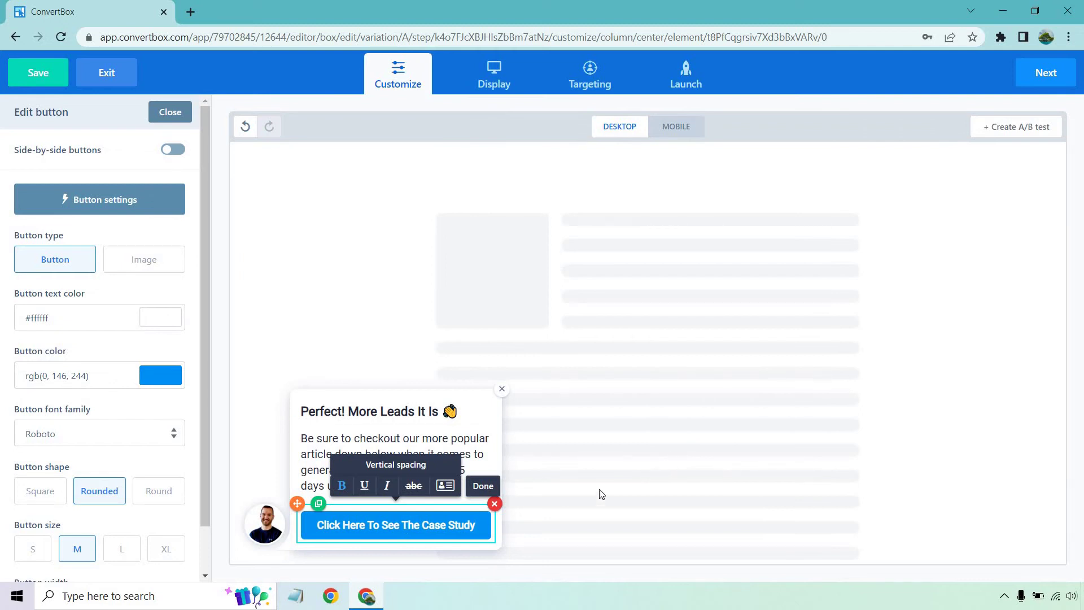
pyautogui.click(601, 494)
pyautogui.click(397, 517)
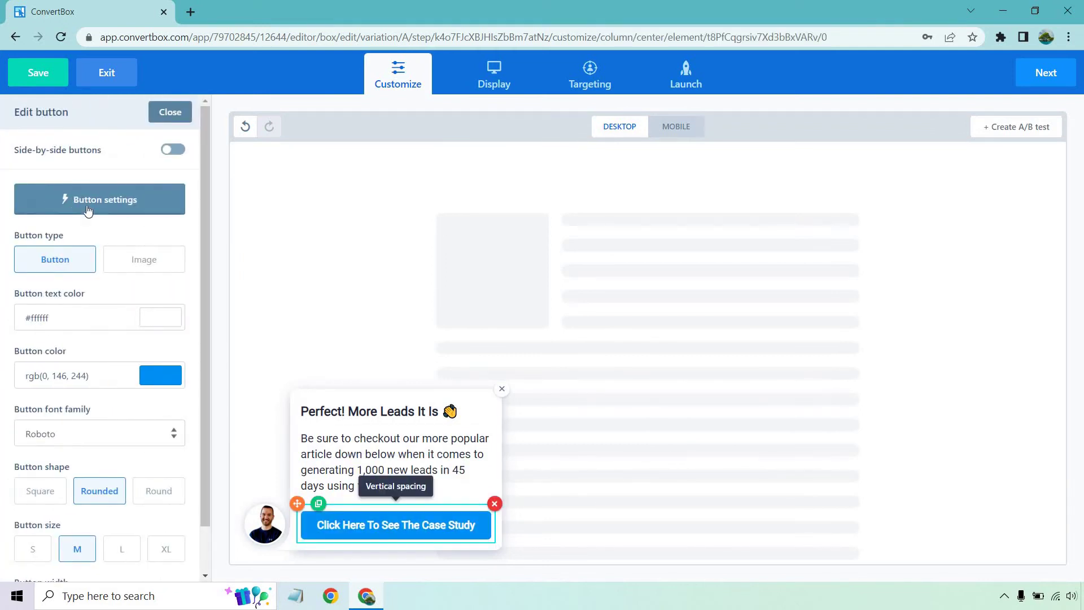
pyautogui.click(88, 210)
pyautogui.click(435, 269)
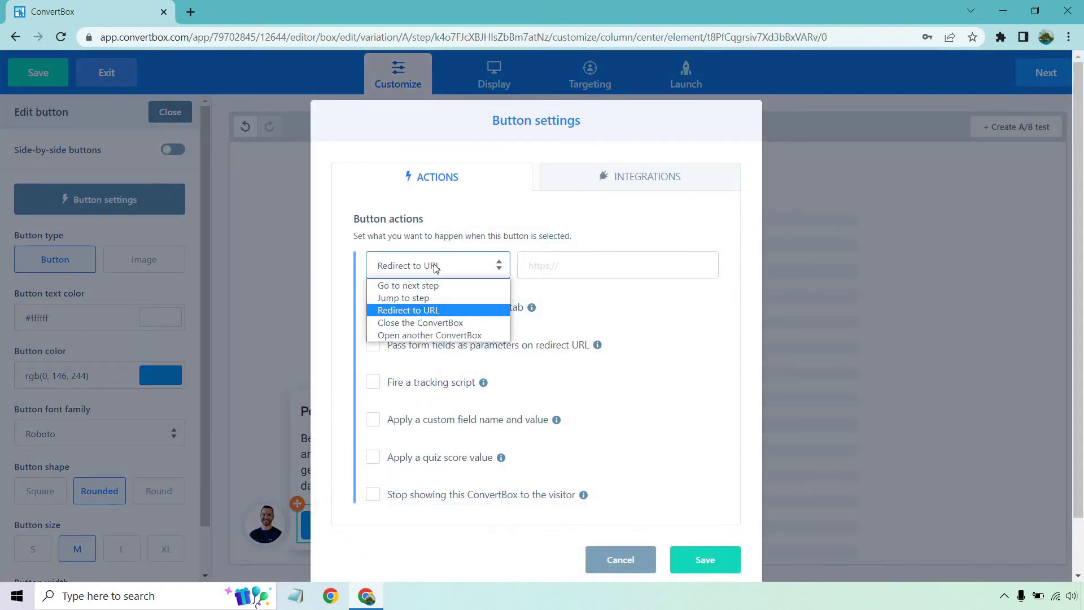
pyautogui.click(561, 267)
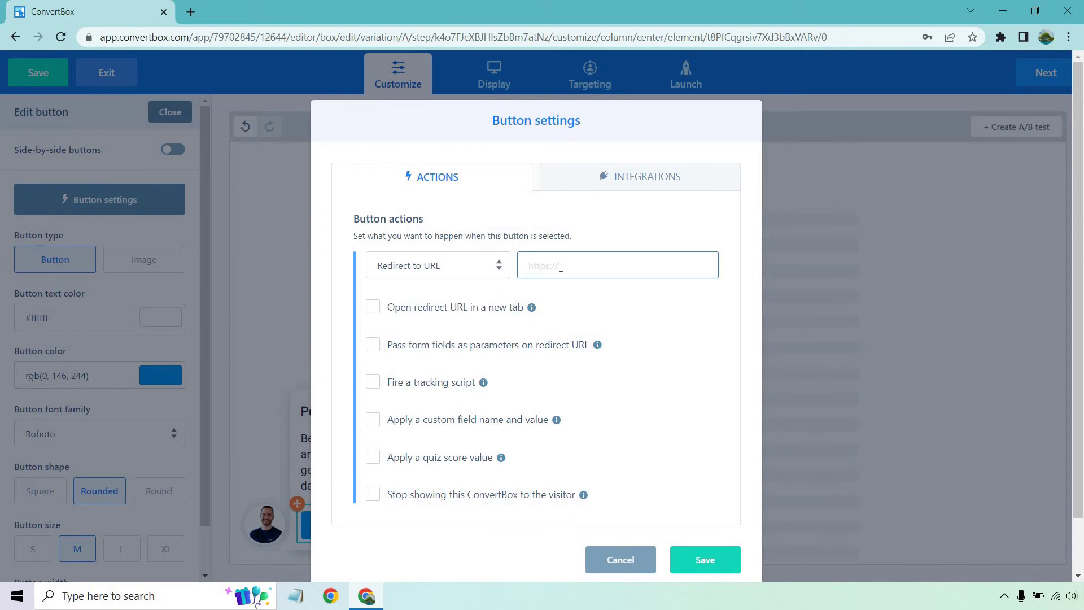
pyautogui.write('www.yoursite.com/lead-case-study/')
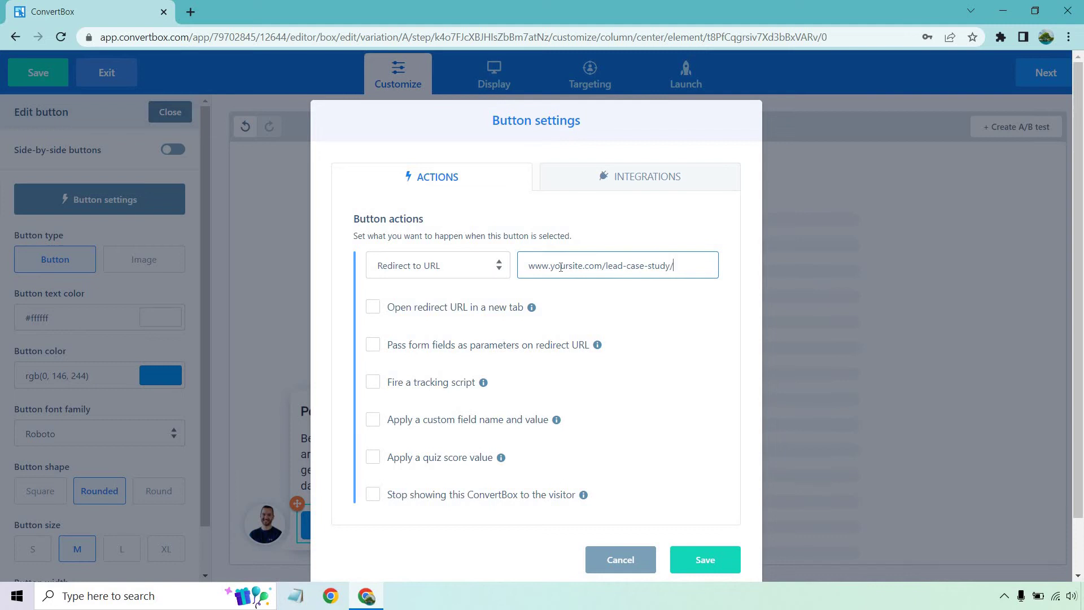
pyautogui.click(373, 308)
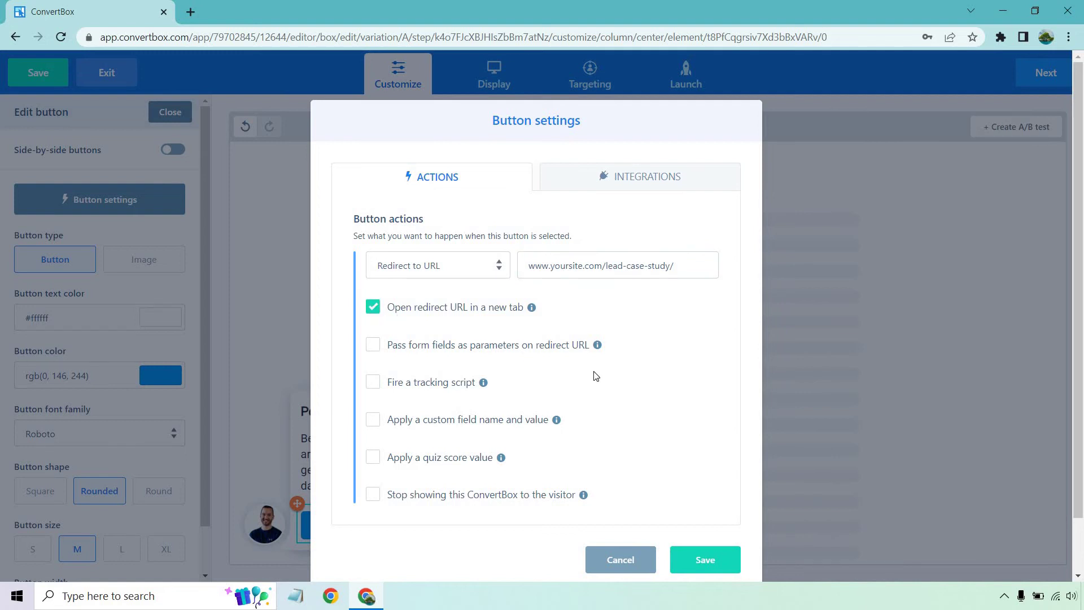
pyautogui.click(704, 560)
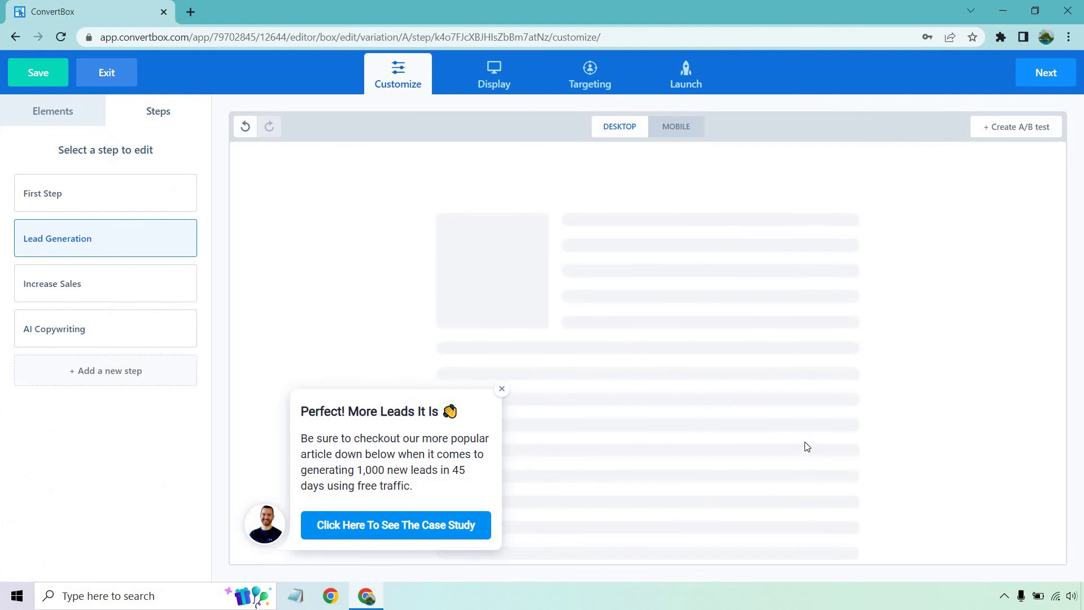
pyautogui.click(124, 197)
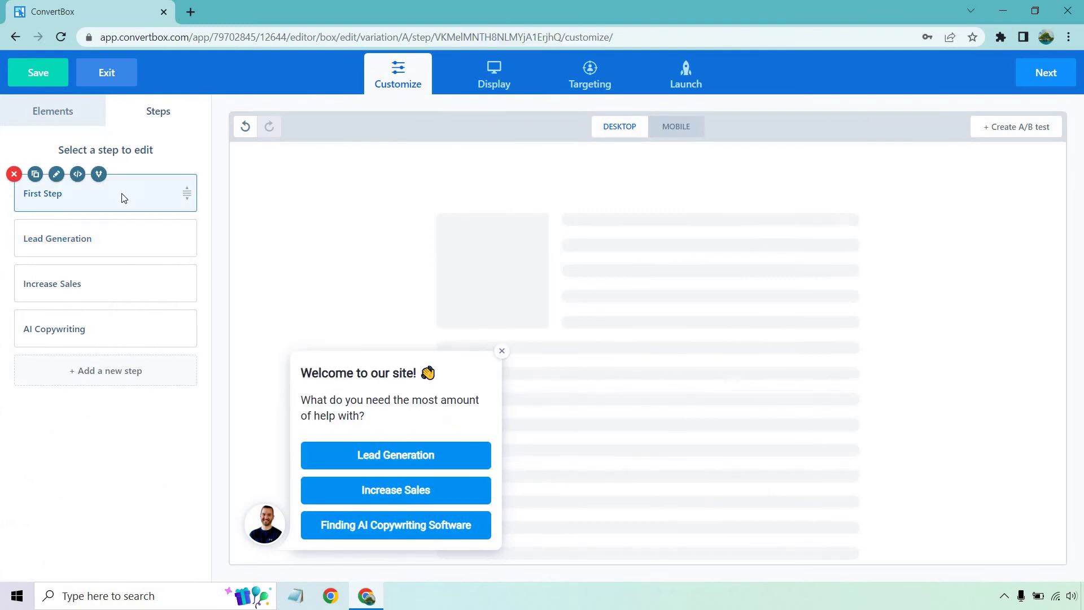
pyautogui.click(156, 241)
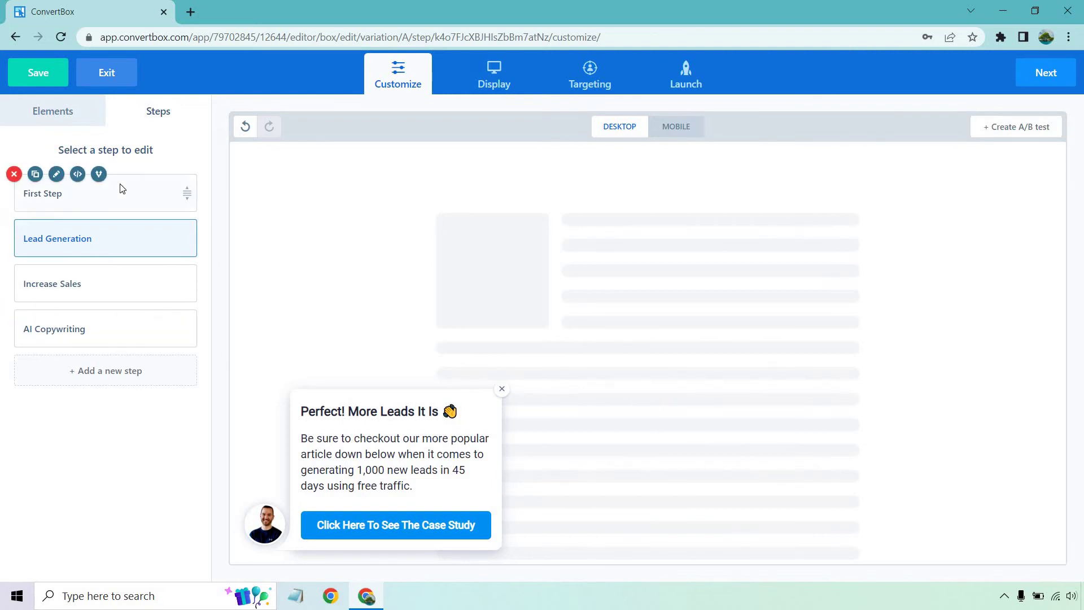
# On the Increase Sales step, change the heading to 'Perfect! Let's Increase Your Sales' and drop the waving-hand emoji
pyautogui.click(126, 199)
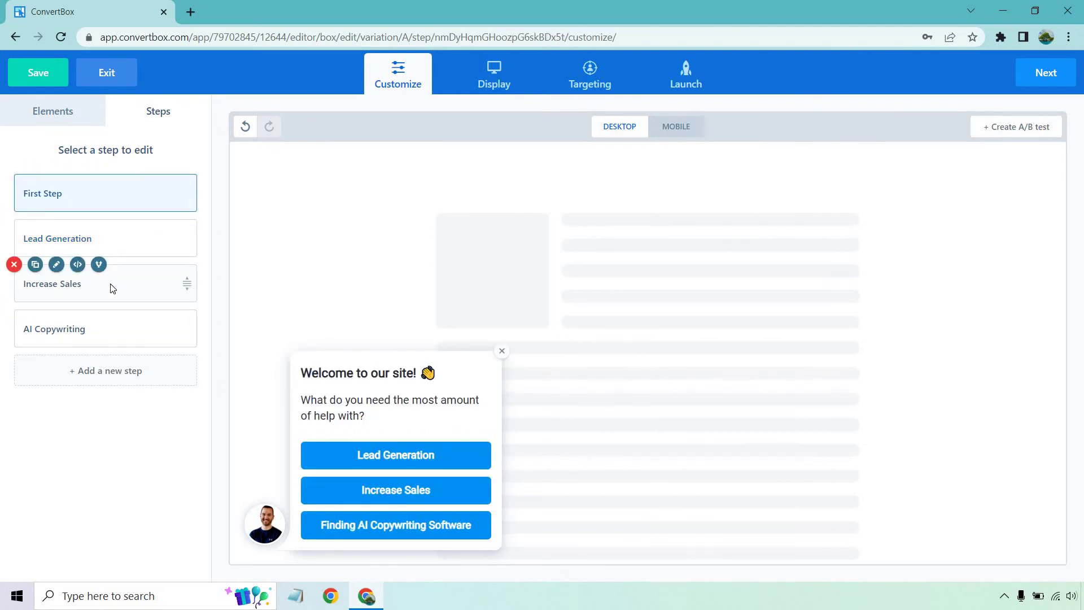
pyautogui.click(112, 287)
pyautogui.click(115, 192)
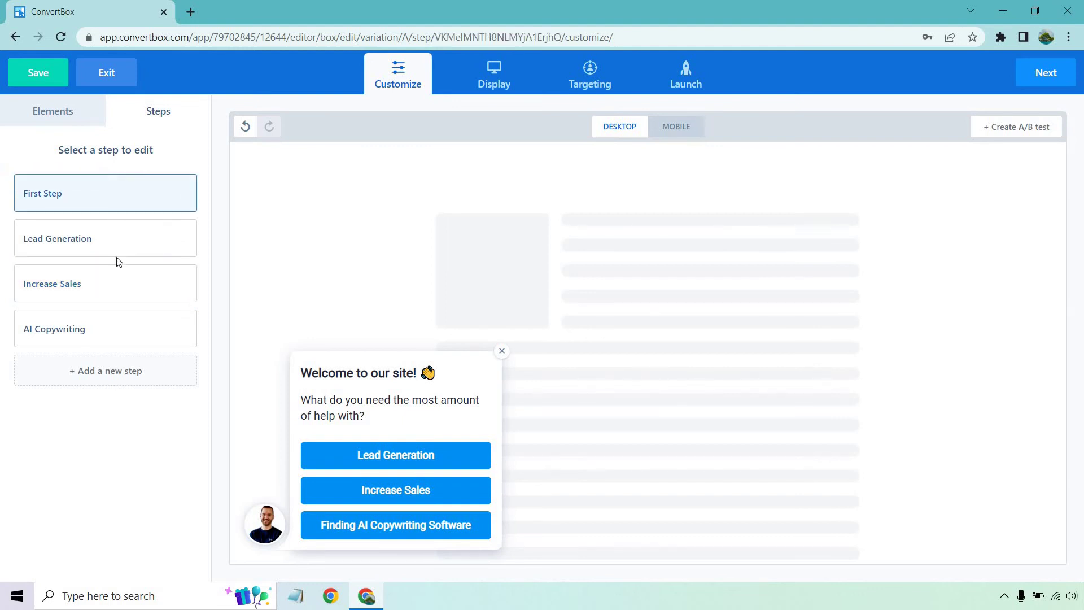
pyautogui.click(118, 291)
pyautogui.click(148, 248)
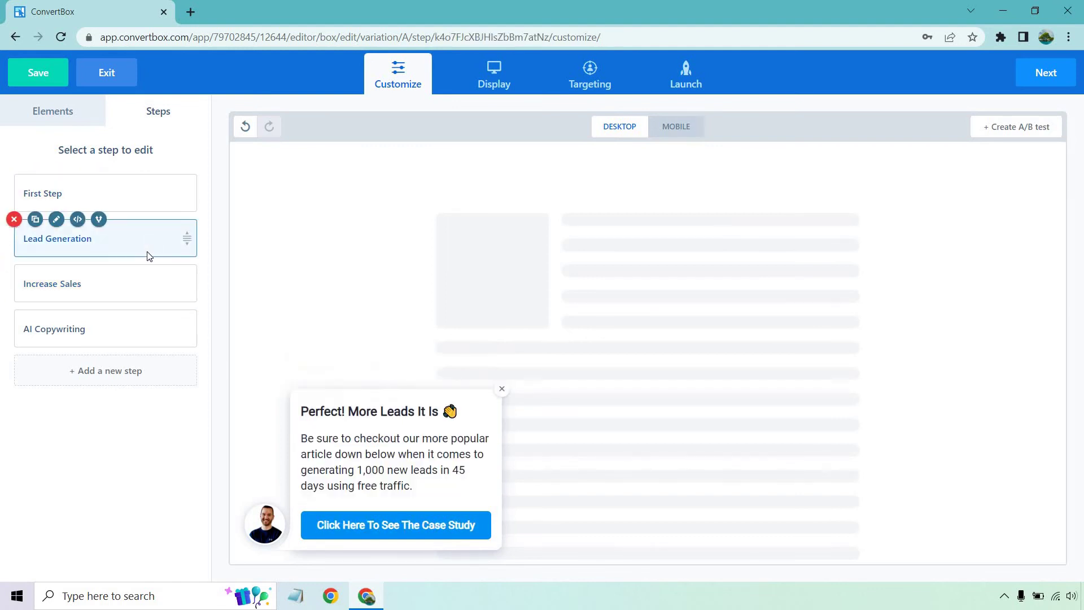
pyautogui.click(113, 285)
pyautogui.click(351, 377)
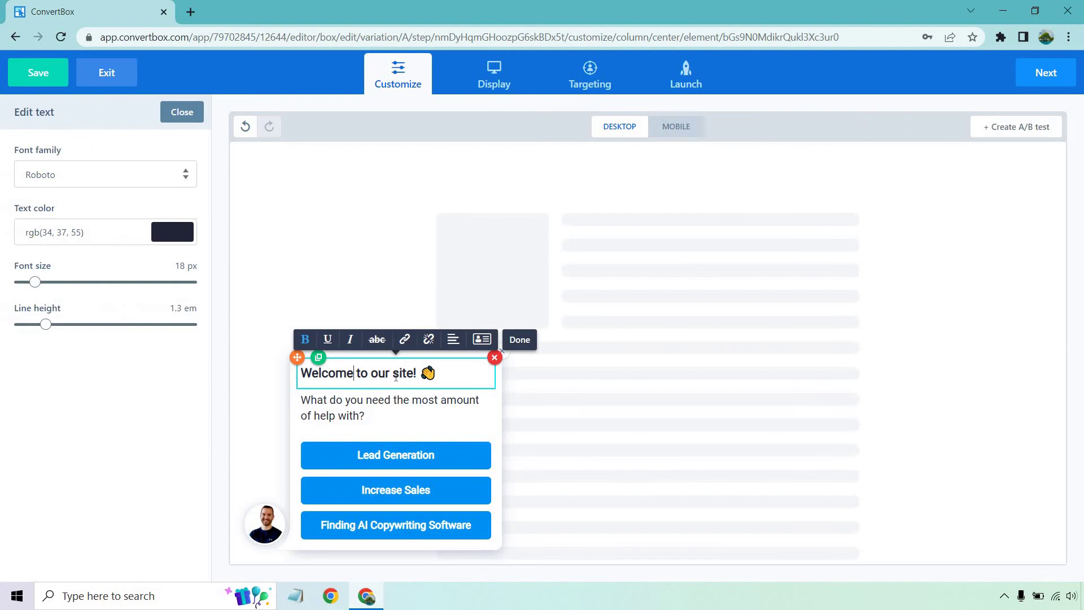
pyautogui.moveTo(418, 372); pyautogui.dragTo(309, 373)
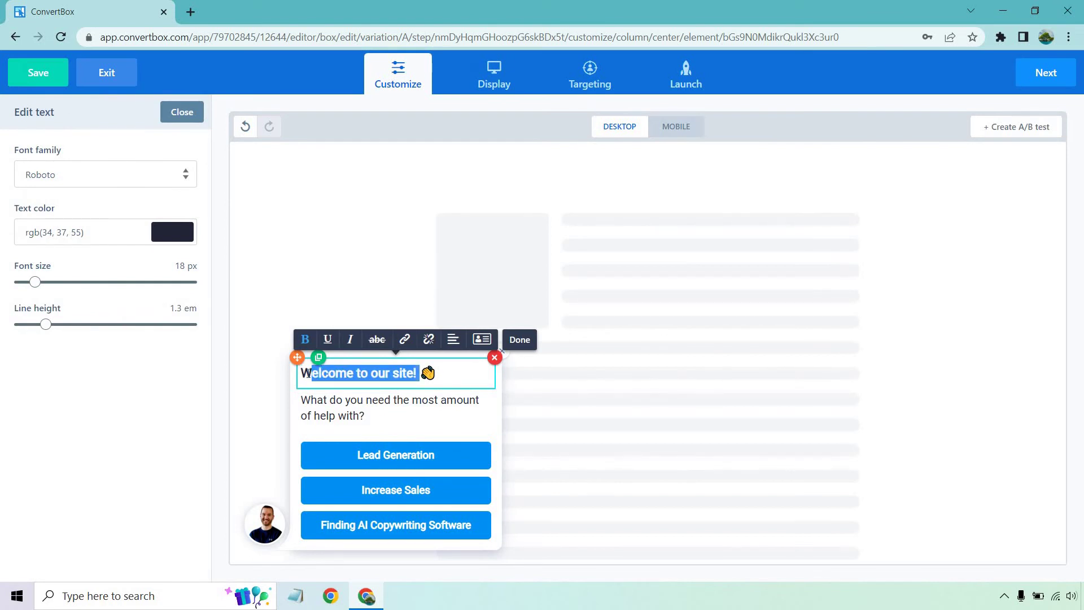
pyautogui.write('Pat')
pyautogui.press('BackSpace')
pyautogui.press('BackSpace')
pyautogui.press('BackSpace')
pyautogui.press('BackSpace')
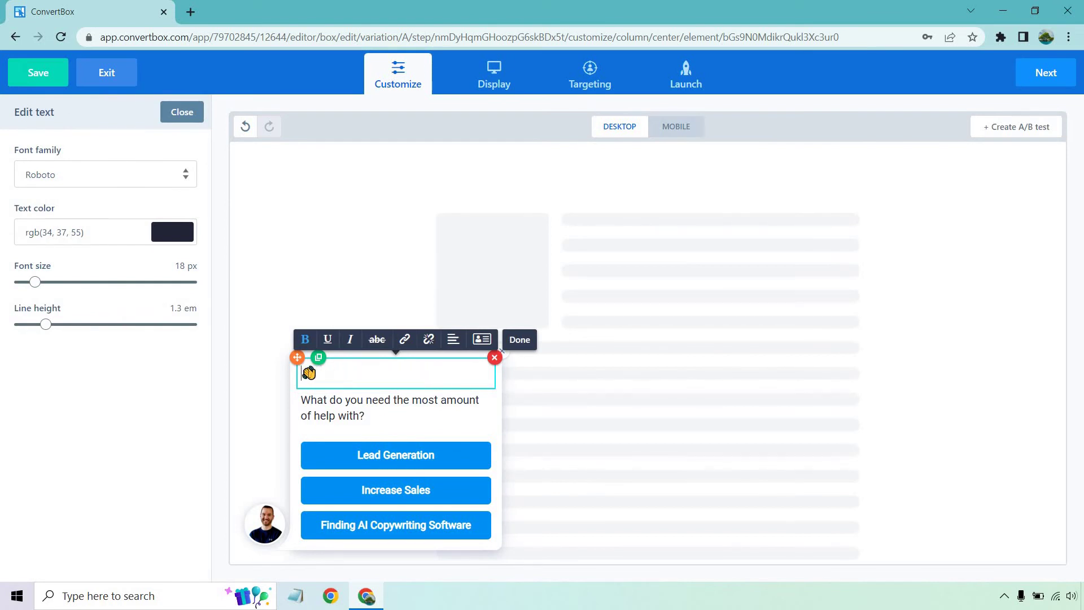
pyautogui.write('Perfect! Let')
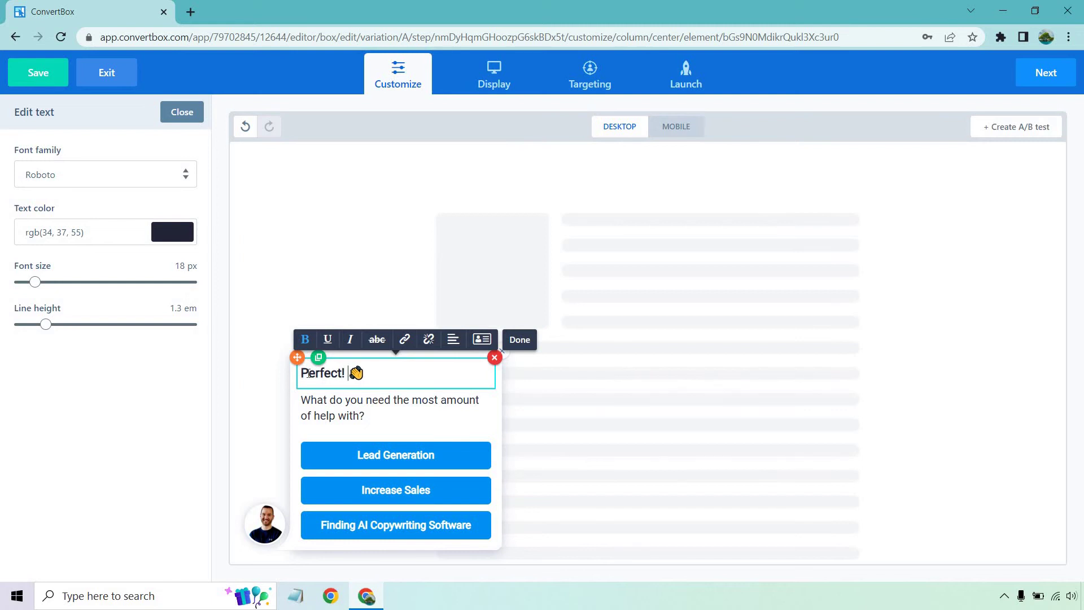
pyautogui.write("'s Increase Your Sales")
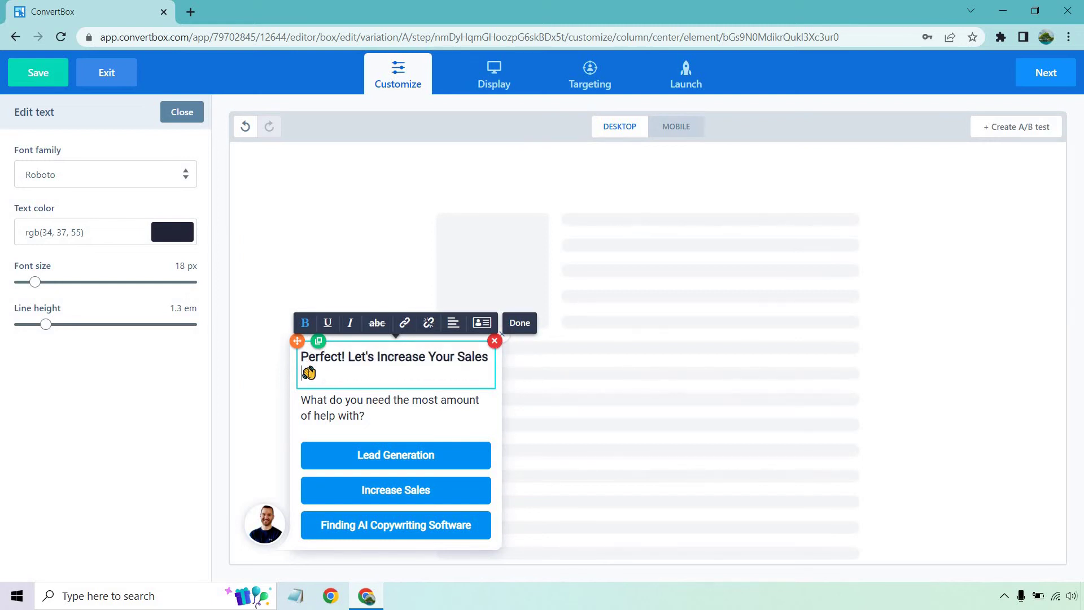
pyautogui.press('Delete')
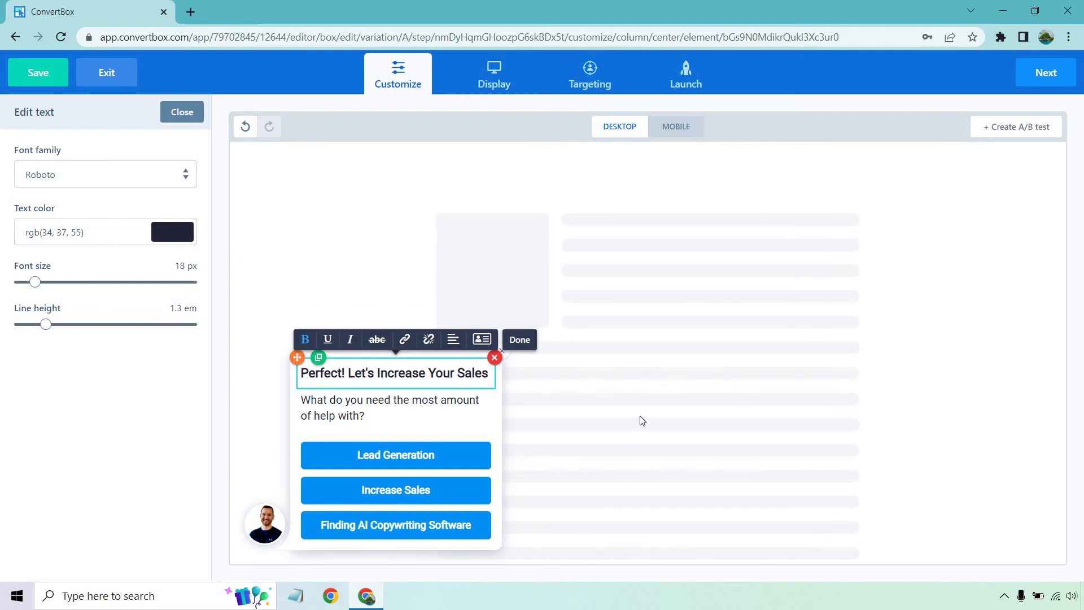
# Rewrite the subtitle as a newsletter pitch about boosting sales without more traffic
pyautogui.click(404, 416)
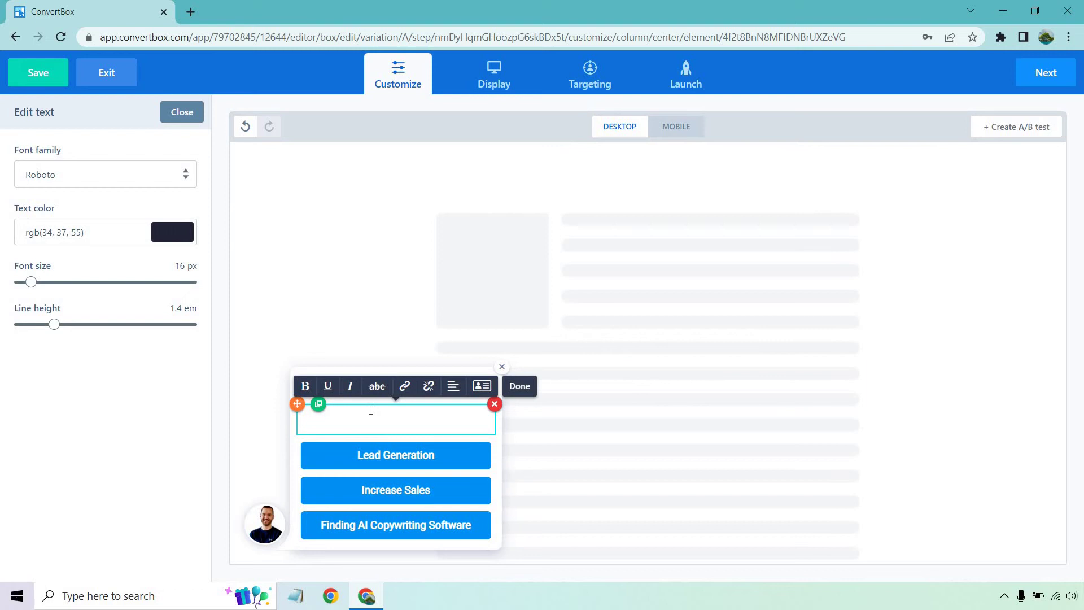
pyautogui.write('I cr')
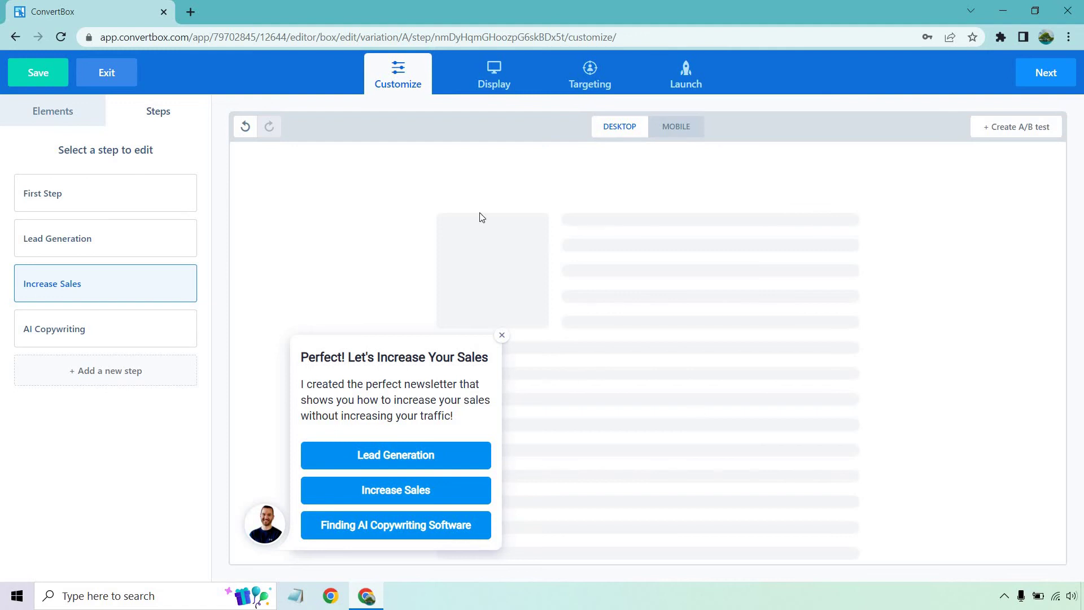
pyautogui.click(62, 122)
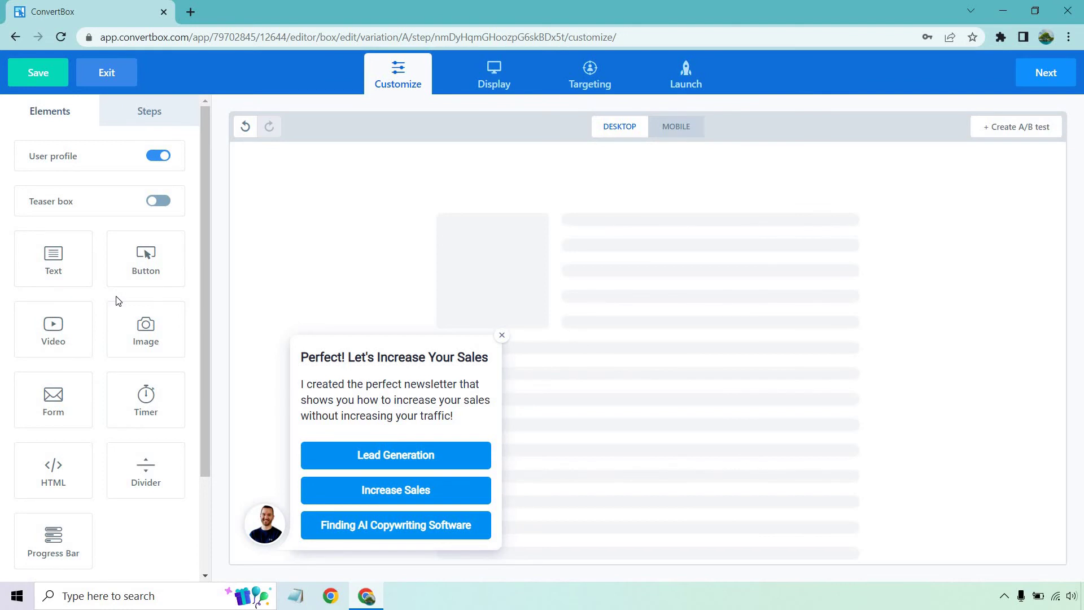
# Add a signup form and delete the Lead Generation, Increase Sales and AI Copywriting answer buttons
pyautogui.moveTo(54, 395); pyautogui.dragTo(389, 426)
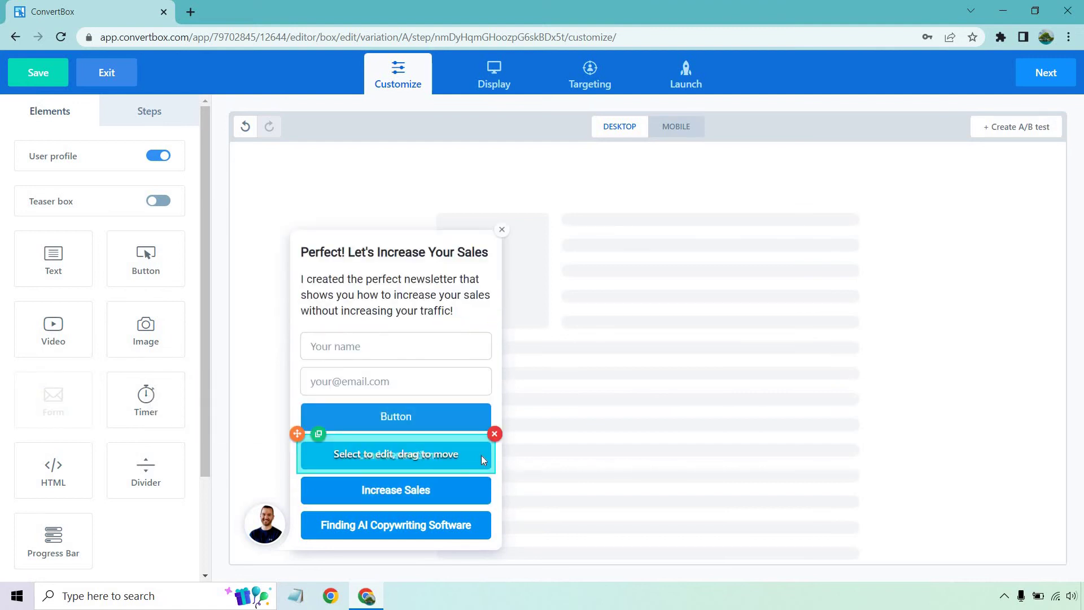
pyautogui.click(495, 433)
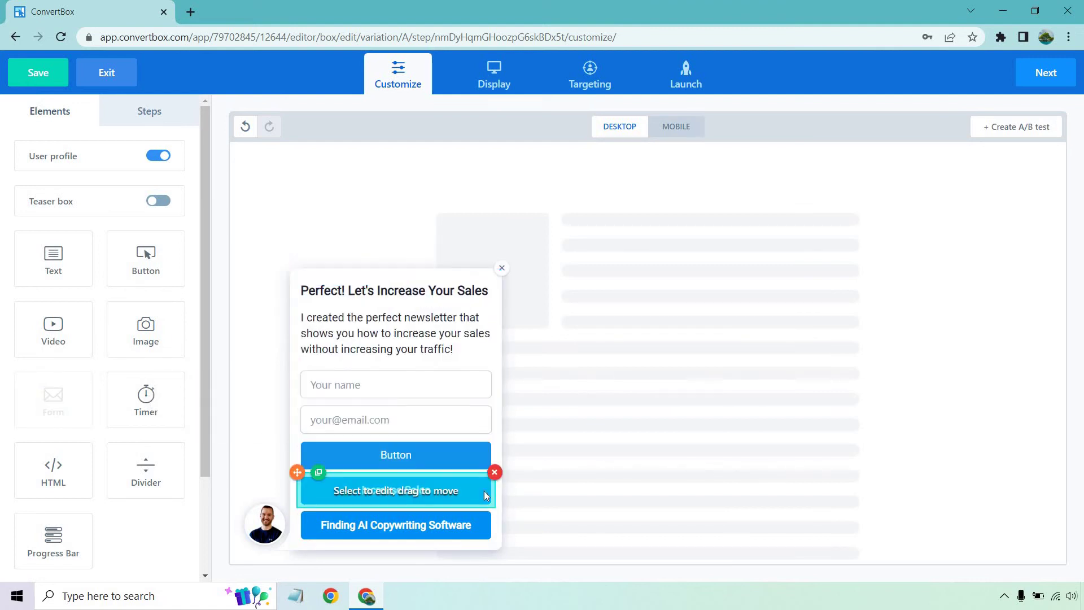
pyautogui.click(494, 472)
pyautogui.click(494, 505)
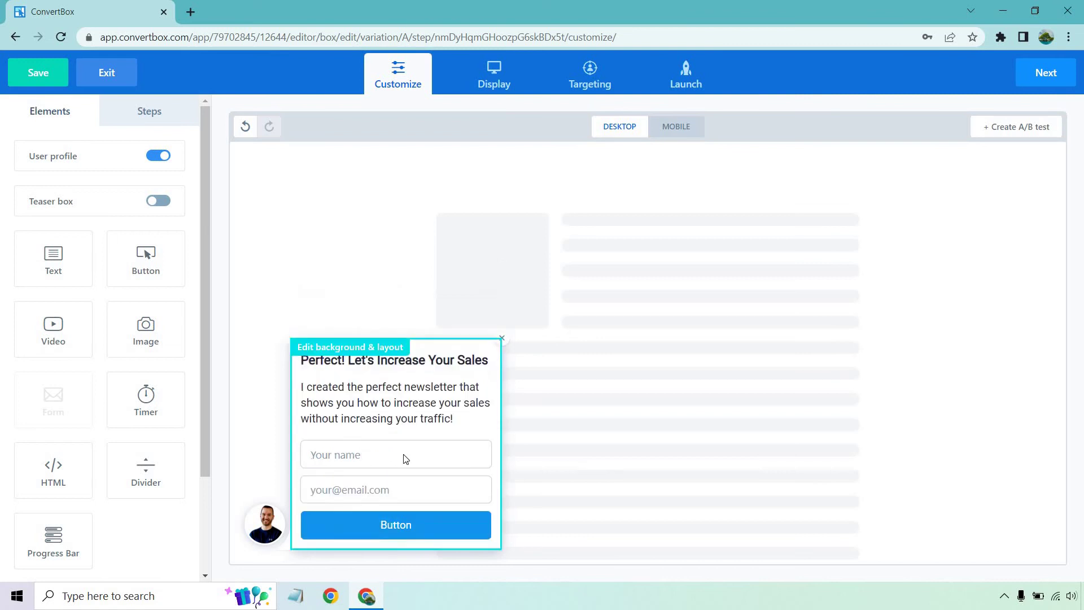
# Remove the 'Your name' field from the form so it asks only for an email, and save
pyautogui.click(405, 454)
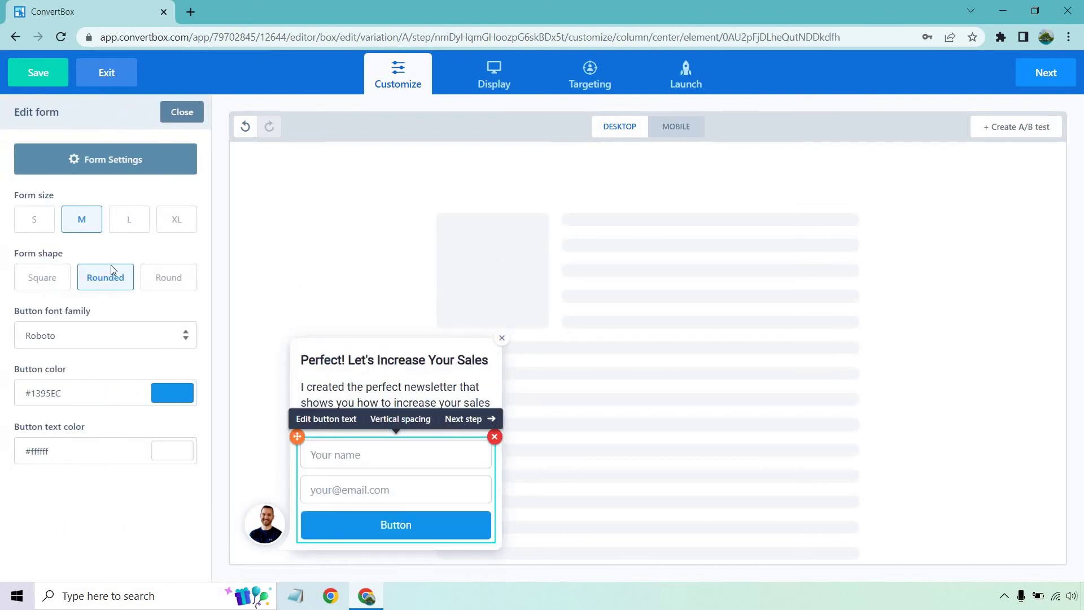
pyautogui.click(116, 169)
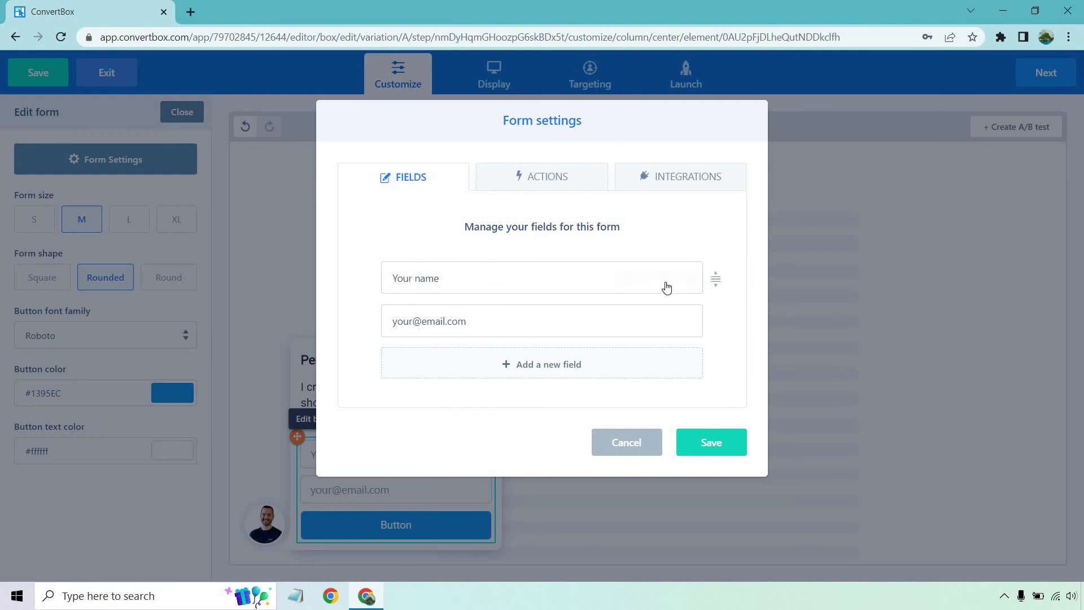
pyautogui.click(678, 284)
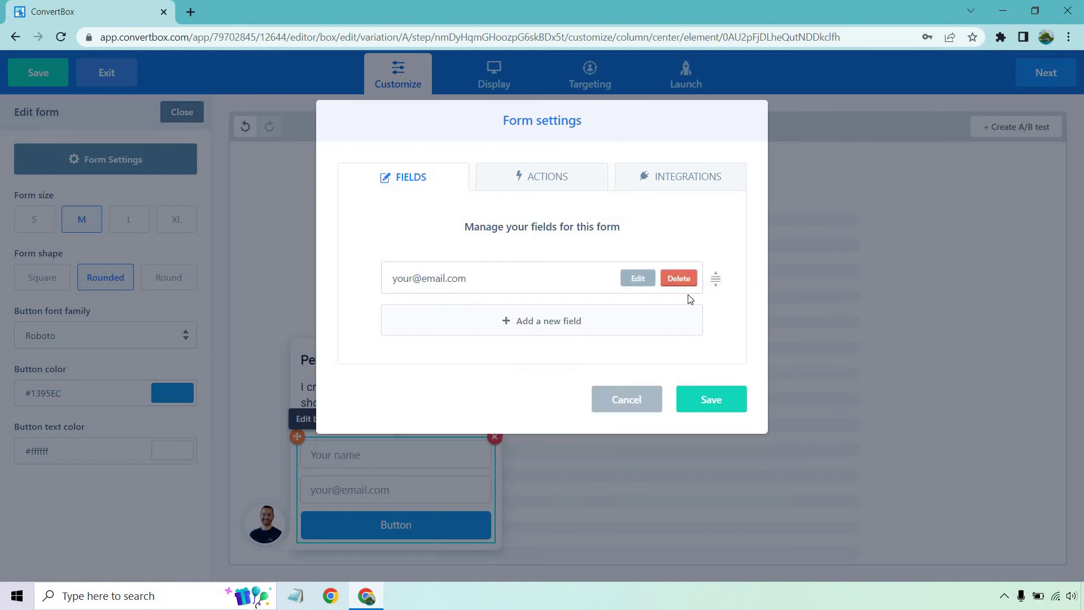
pyautogui.click(724, 403)
pyautogui.click(697, 425)
pyautogui.click(402, 524)
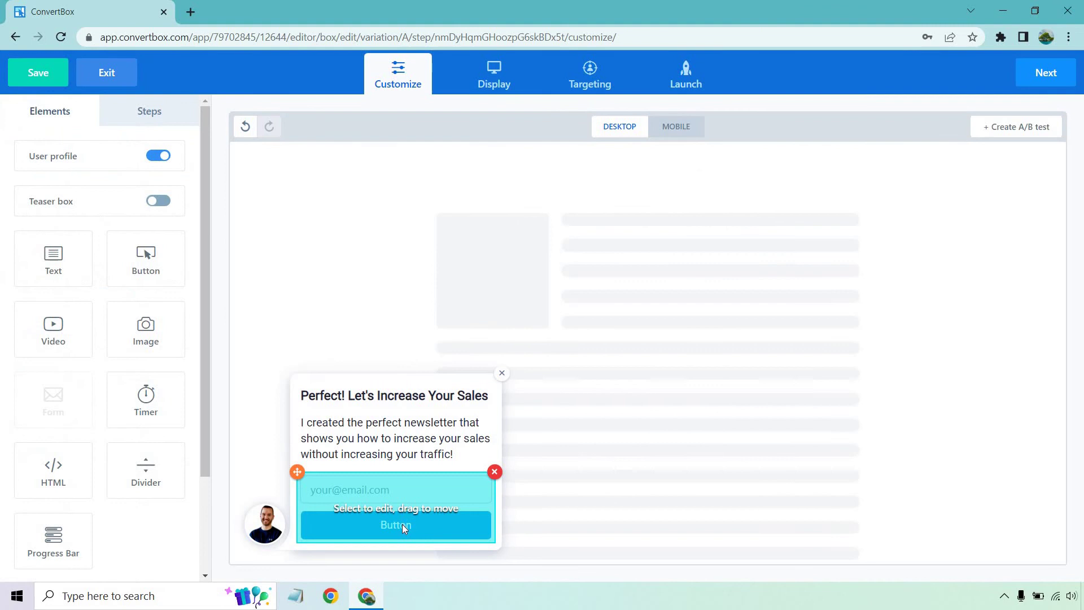
# Change the form's submit button label to 'Click Here To Continue'
pyautogui.click(402, 524)
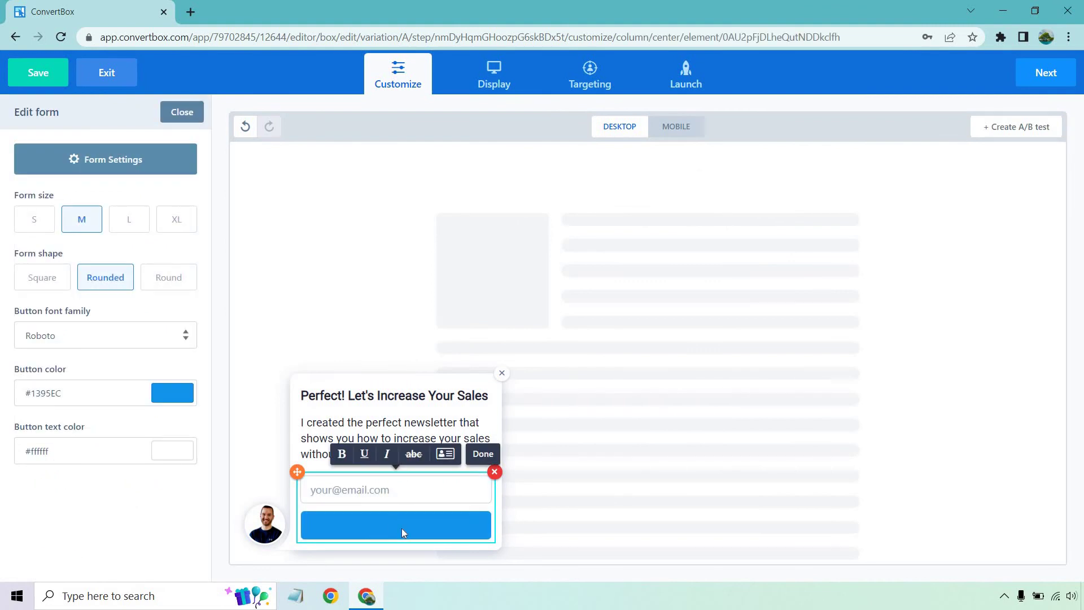
pyautogui.write('To Continue')
pyautogui.click(687, 432)
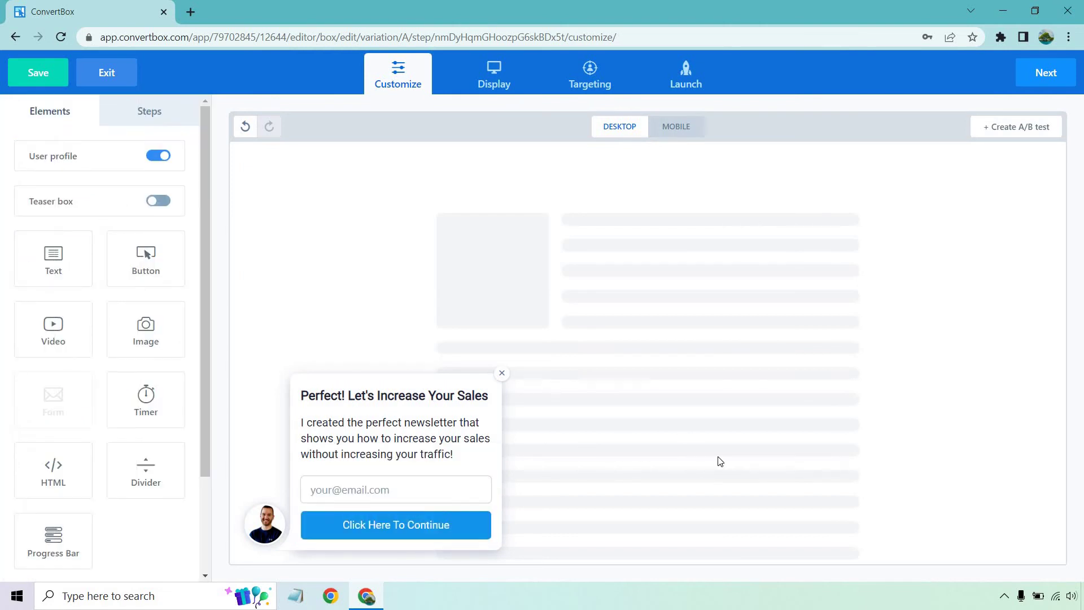
# Add 'Enter your best email below.' to the newsletter paragraph
pyautogui.click(435, 446)
pyautogui.click(467, 450)
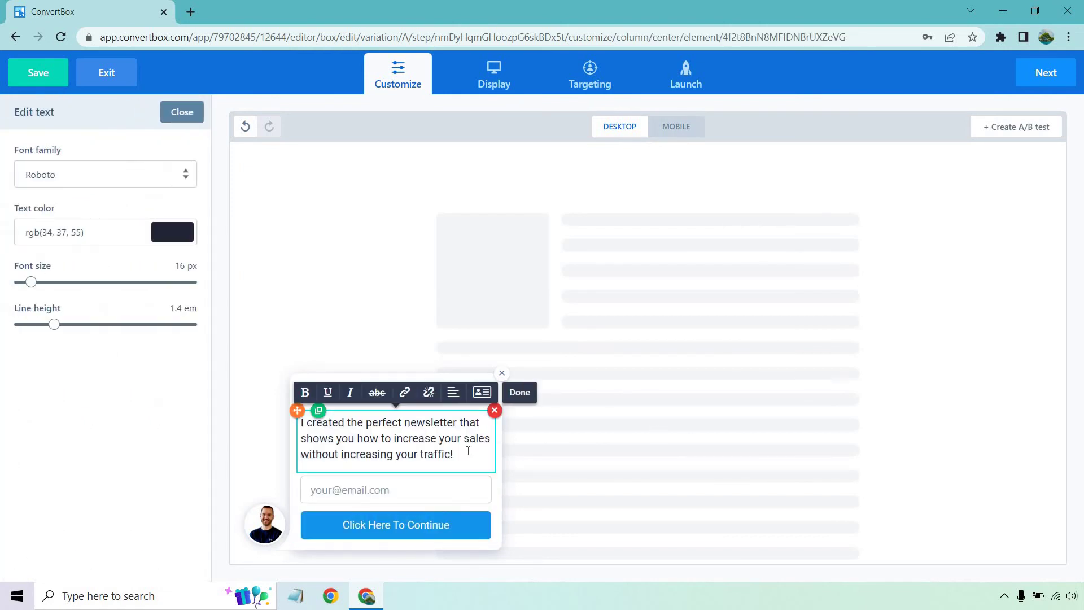
pyautogui.write('Enter your best email ')
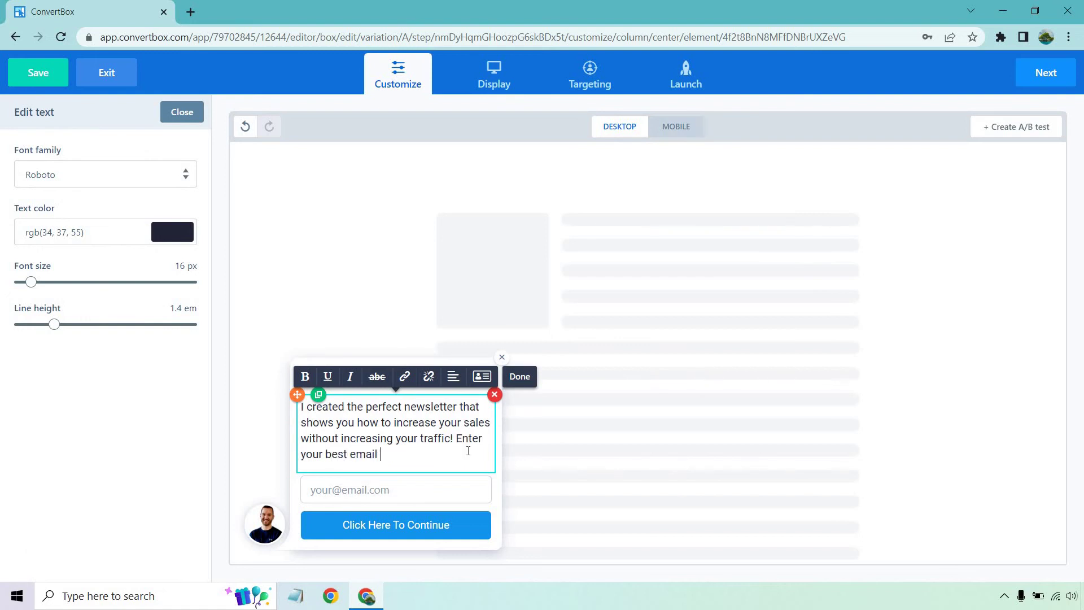
pyautogui.write('below.')
pyautogui.click(667, 478)
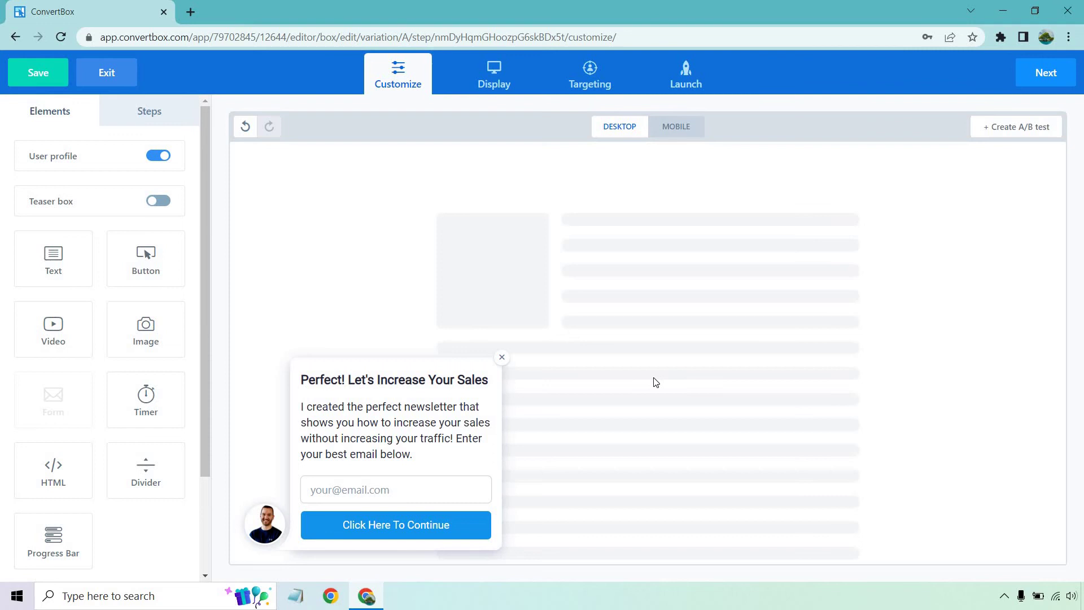
# On the AI Copywriting step, change the heading to 'Let's Generate Some Content!'
pyautogui.click(147, 113)
pyautogui.moveTo(104, 332)
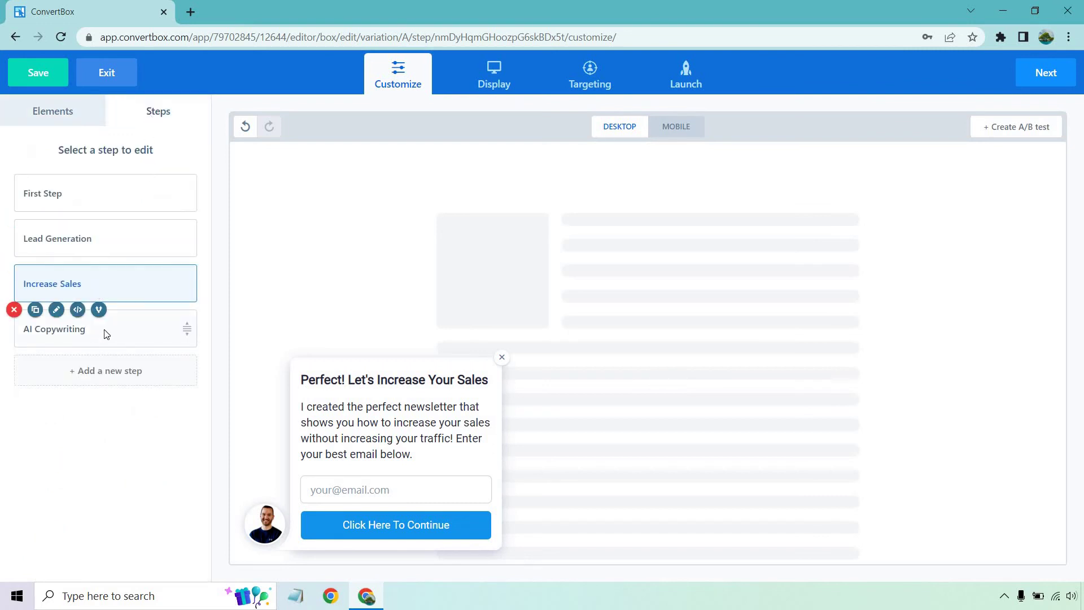
pyautogui.click(67, 333)
pyautogui.doubleClick(364, 376)
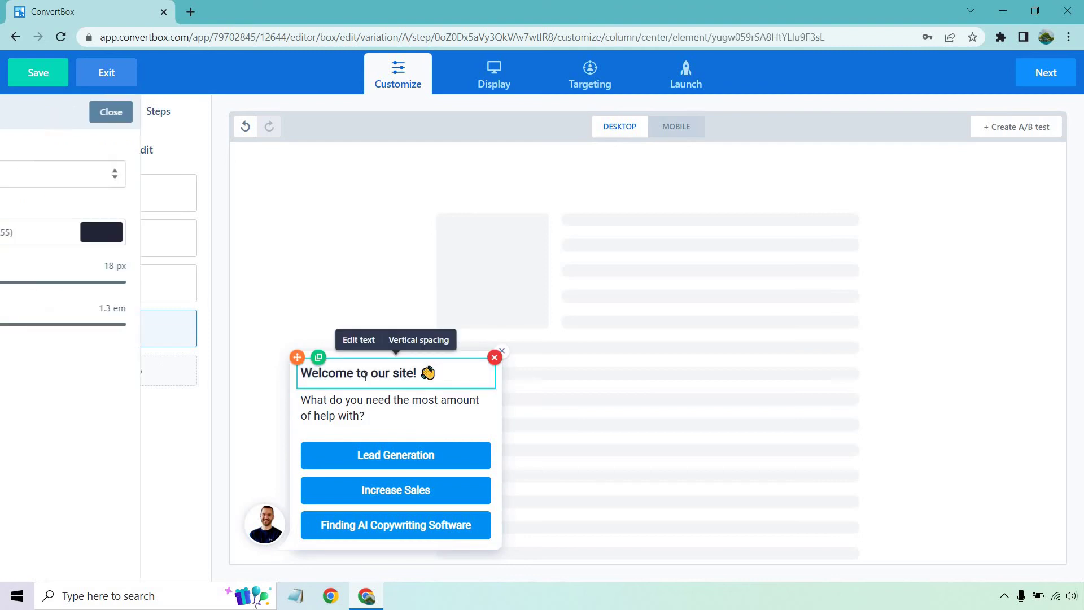
pyautogui.write('OPe')
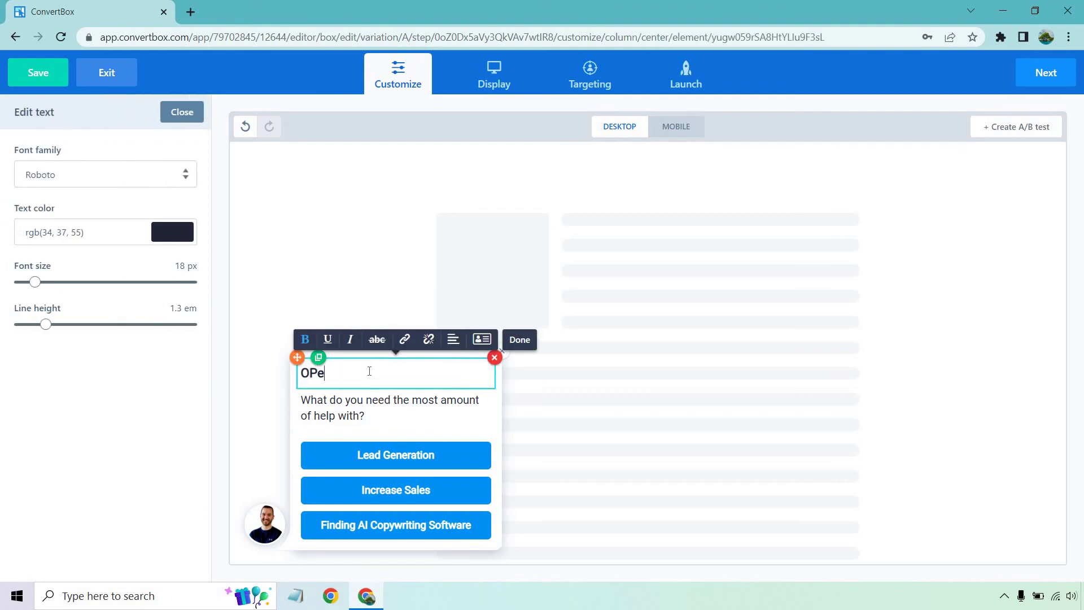
pyautogui.press('BackSpace')
pyautogui.press('BackSpace')
pyautogui.press('BackSpace')
pyautogui.write("Let's Generate Some Content!")
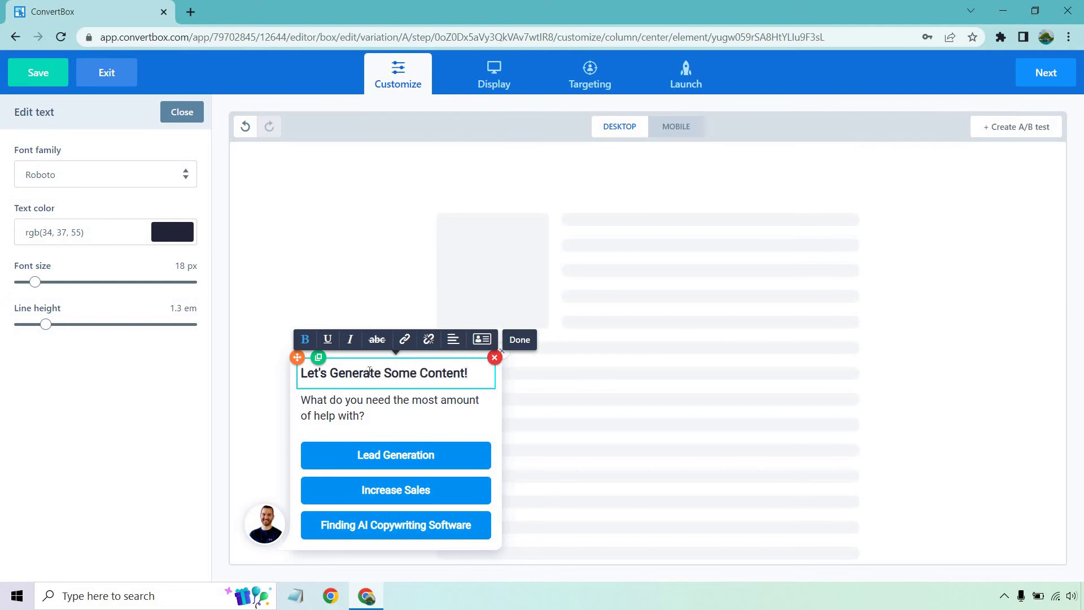
pyautogui.click(718, 421)
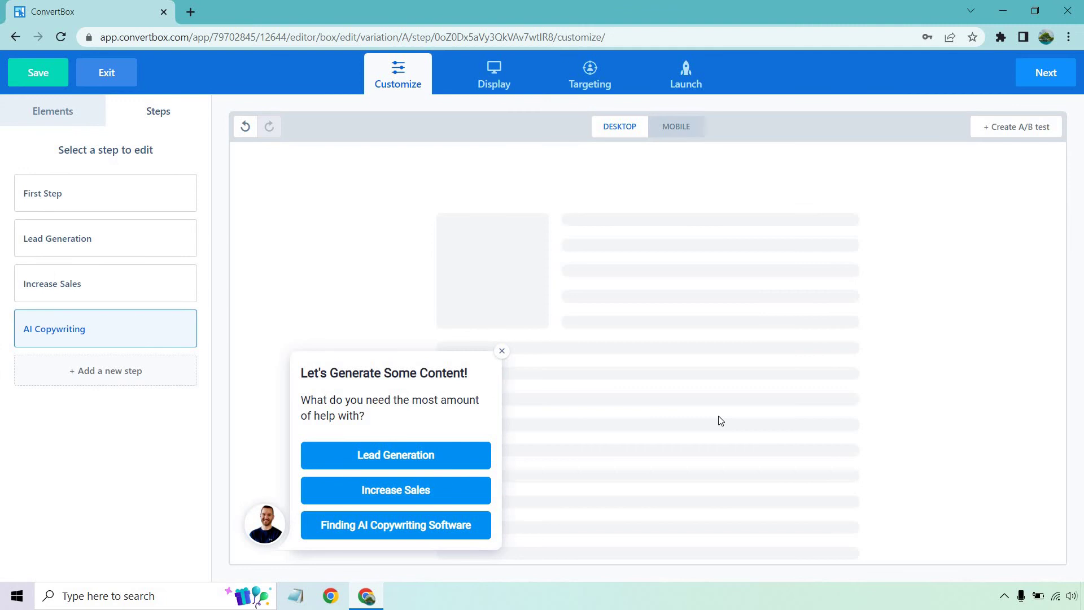
# Replace the paragraph with 'Click the link down below for one of our best AI tool recommendations'
pyautogui.click(360, 402)
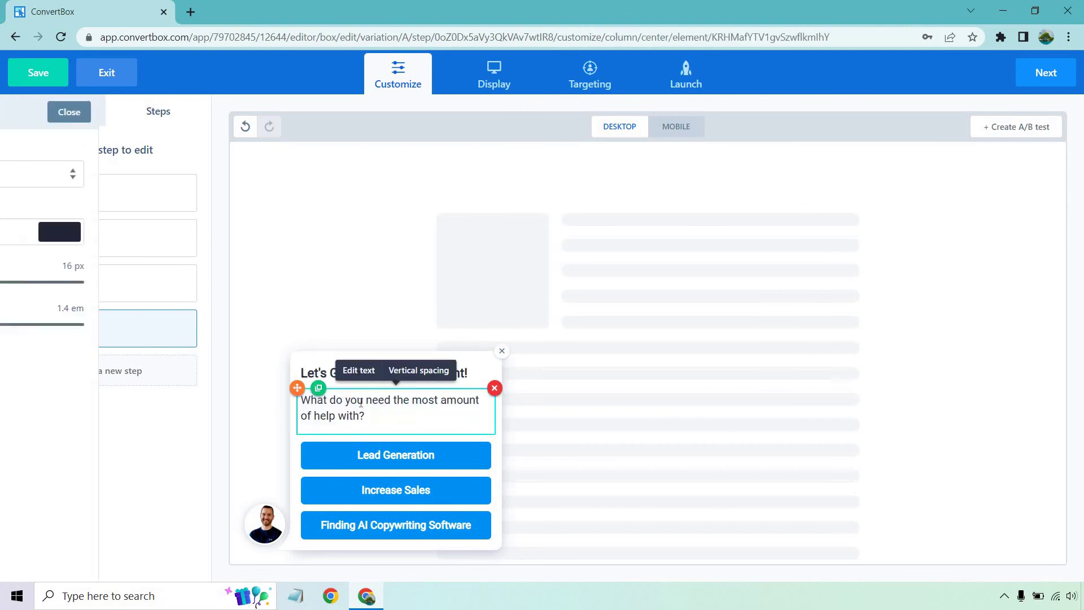
pyautogui.hotkey('ctrl', 'a')
pyautogui.write('Click th')
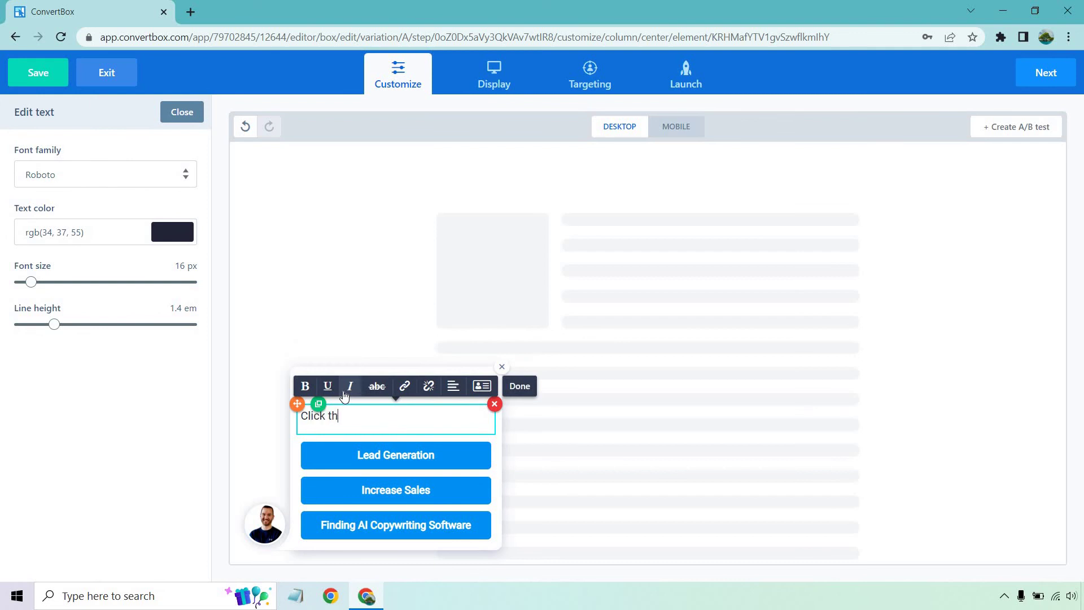
pyautogui.write('e link down below for one of our best')
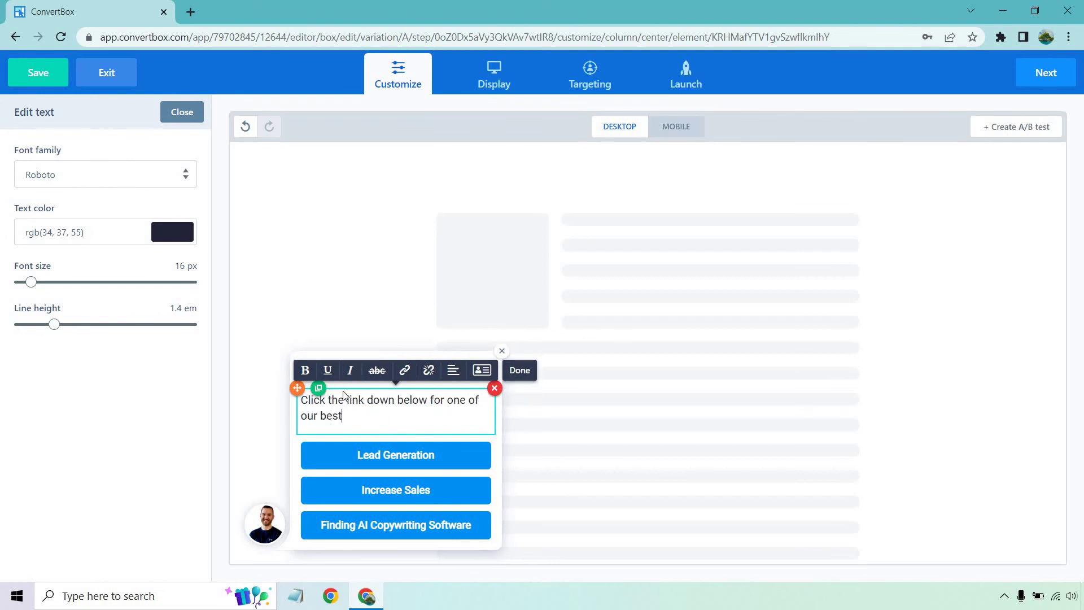
pyautogui.write(' AI tool recommendaitons')
pyautogui.press('BackSpace')
pyautogui.press('BackSpace')
pyautogui.press('BackSpace')
pyautogui.press('BackSpace')
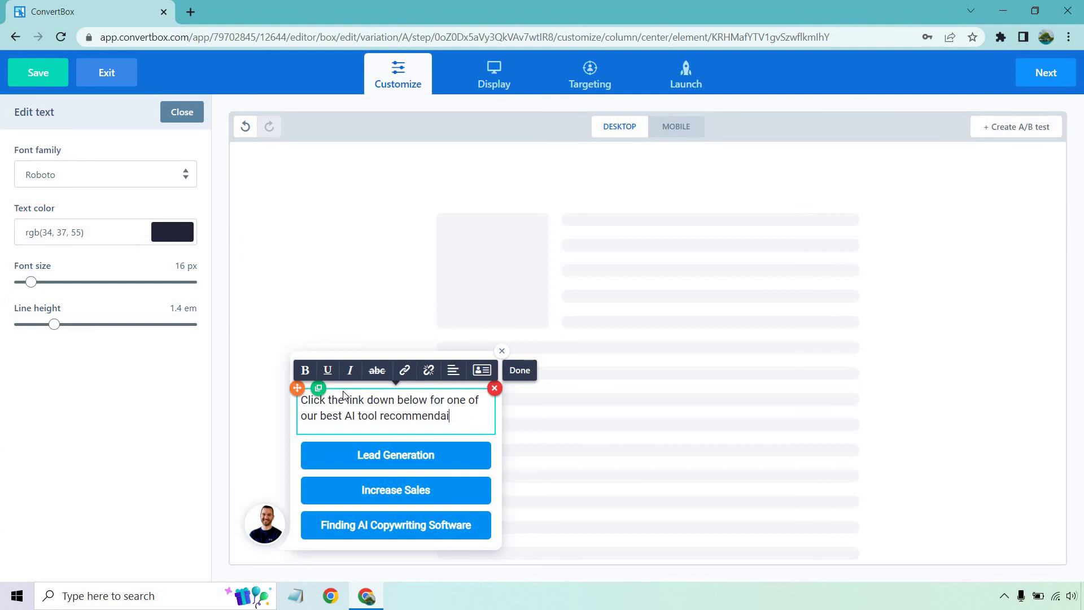
pyautogui.write('ions:')
pyautogui.click(651, 451)
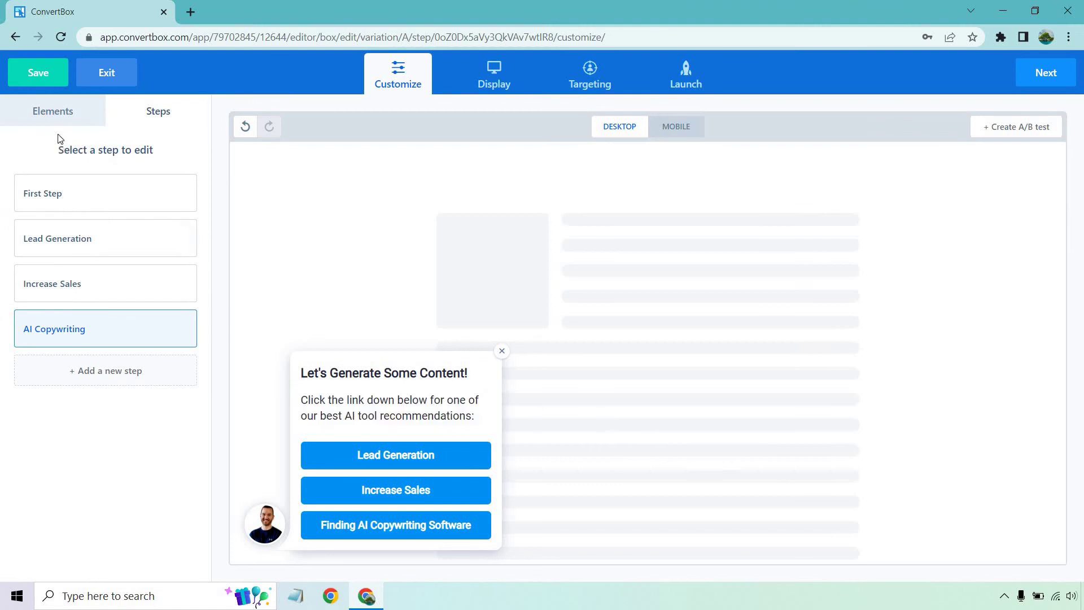
# Add the Jasper logo image, delete two answer buttons, and relabel the third 'Click Here For The Best AI Tool'
pyautogui.click(54, 114)
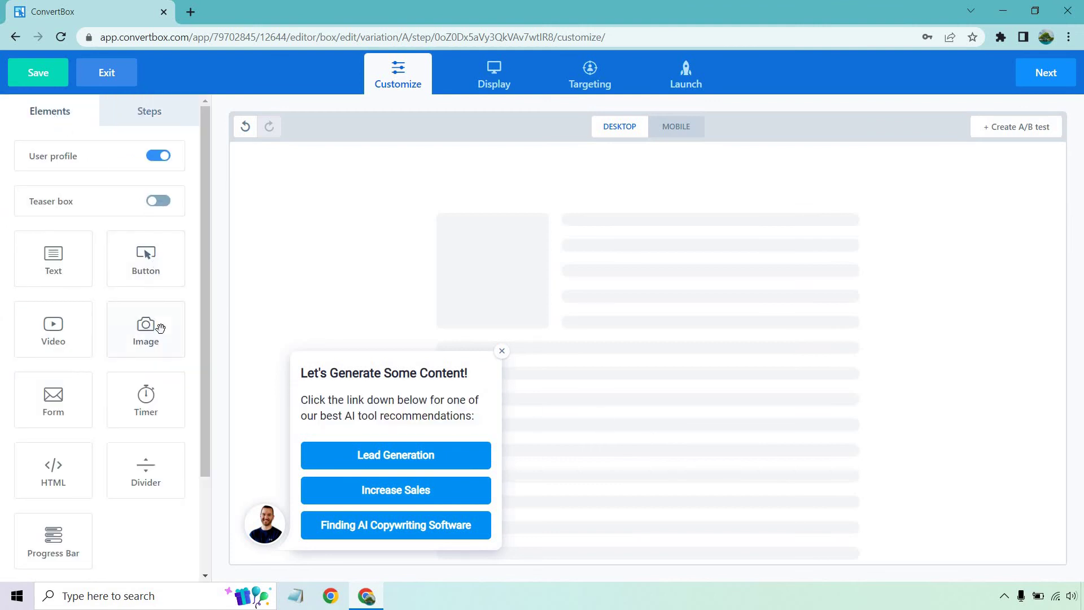
pyautogui.moveTo(149, 325); pyautogui.dragTo(395, 387)
pyautogui.click(495, 507)
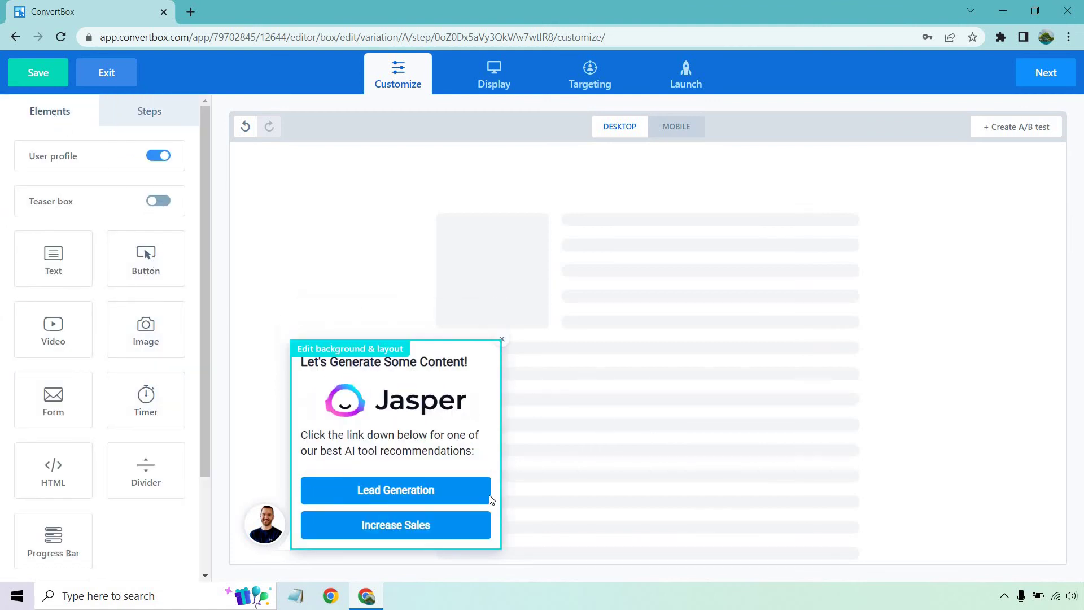
pyautogui.click(494, 507)
pyautogui.click(414, 518)
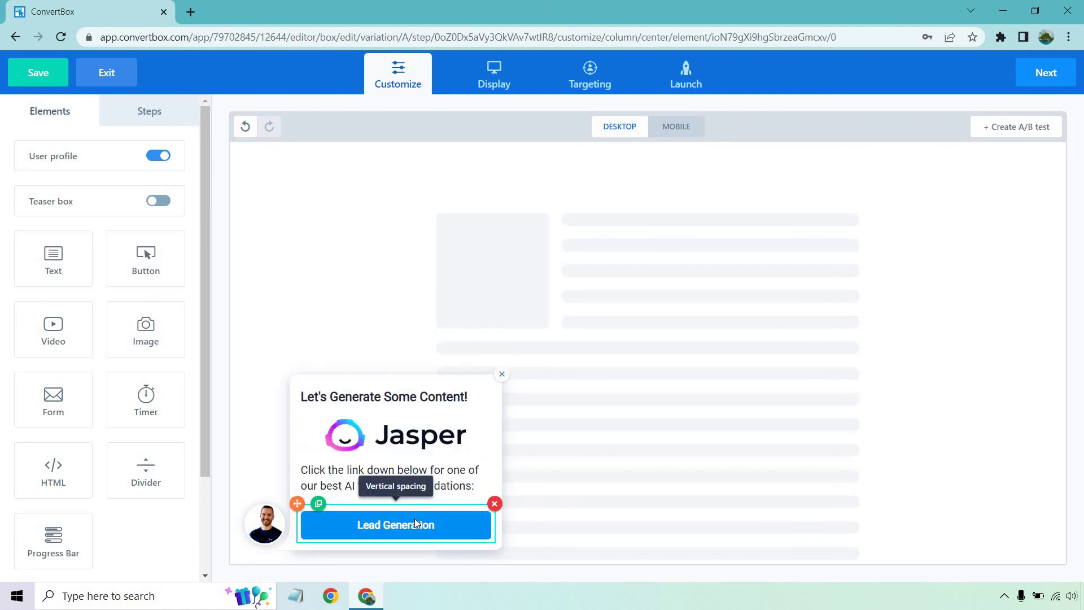
pyautogui.hotkey('ctrl', 'a')
pyautogui.write('Click')
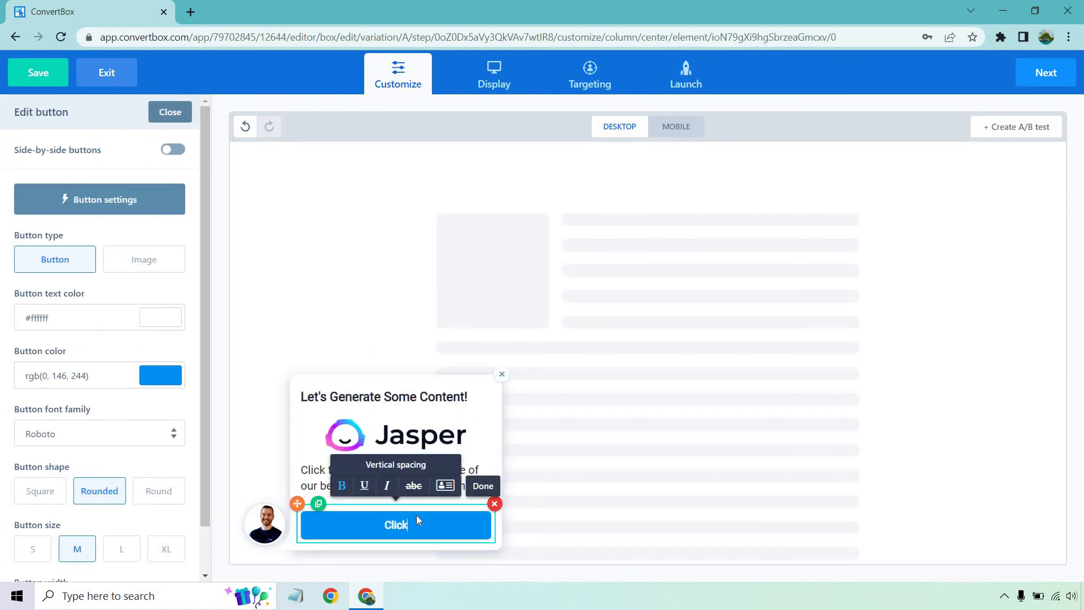
pyautogui.write(' Here For The Best AI')
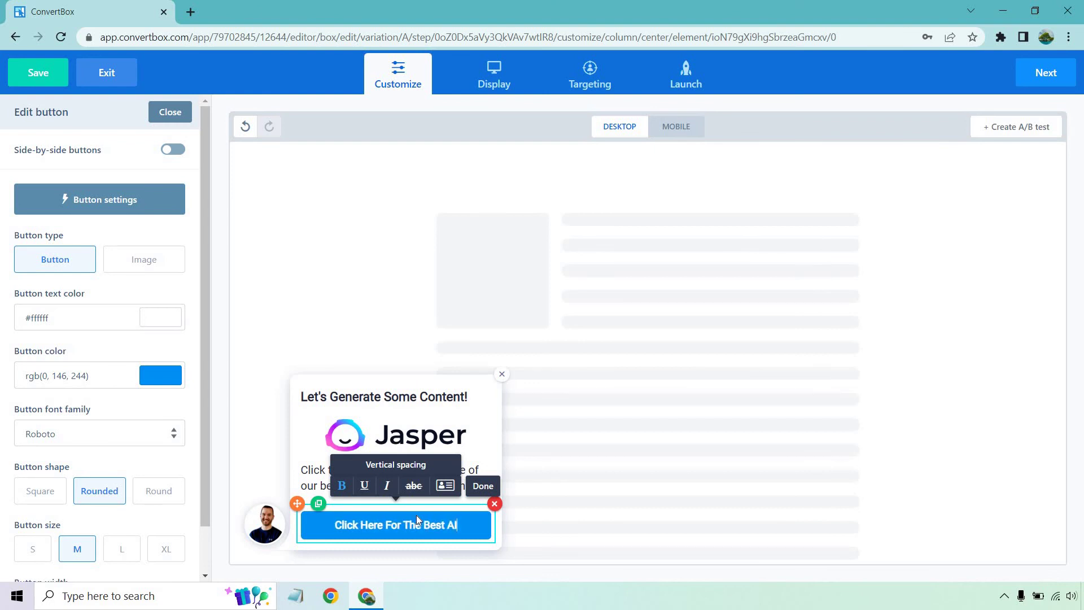
pyautogui.write(' Tool')
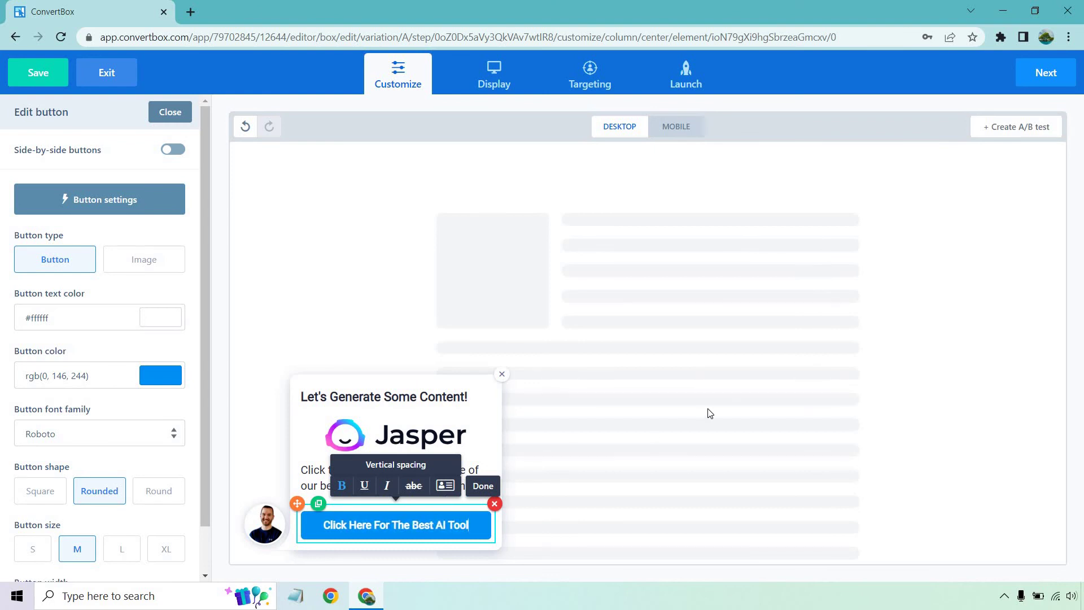
pyautogui.click(710, 413)
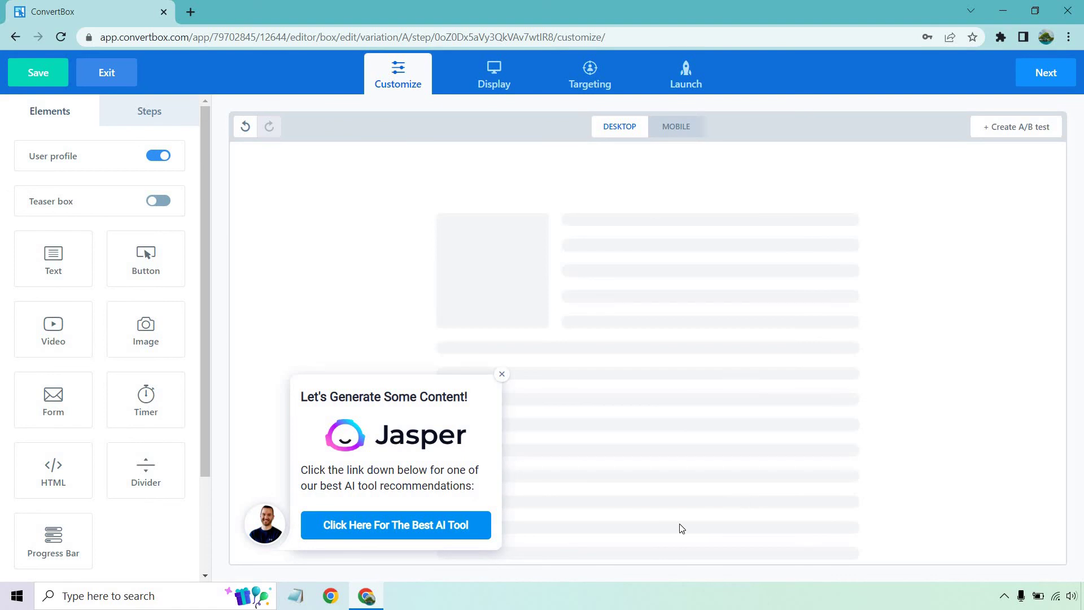
pyautogui.click(429, 526)
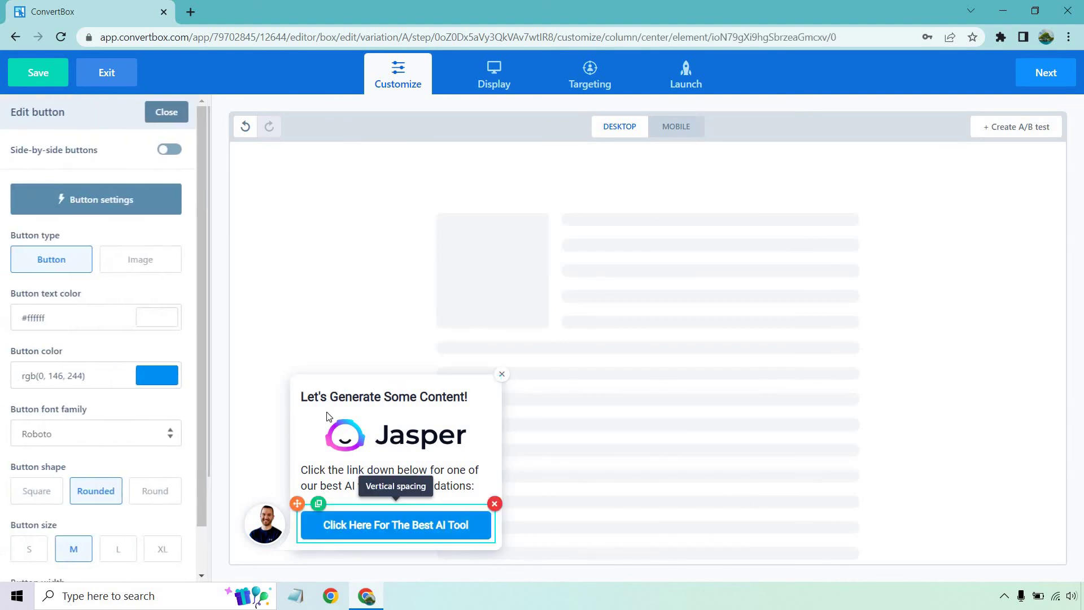
pyautogui.click(121, 201)
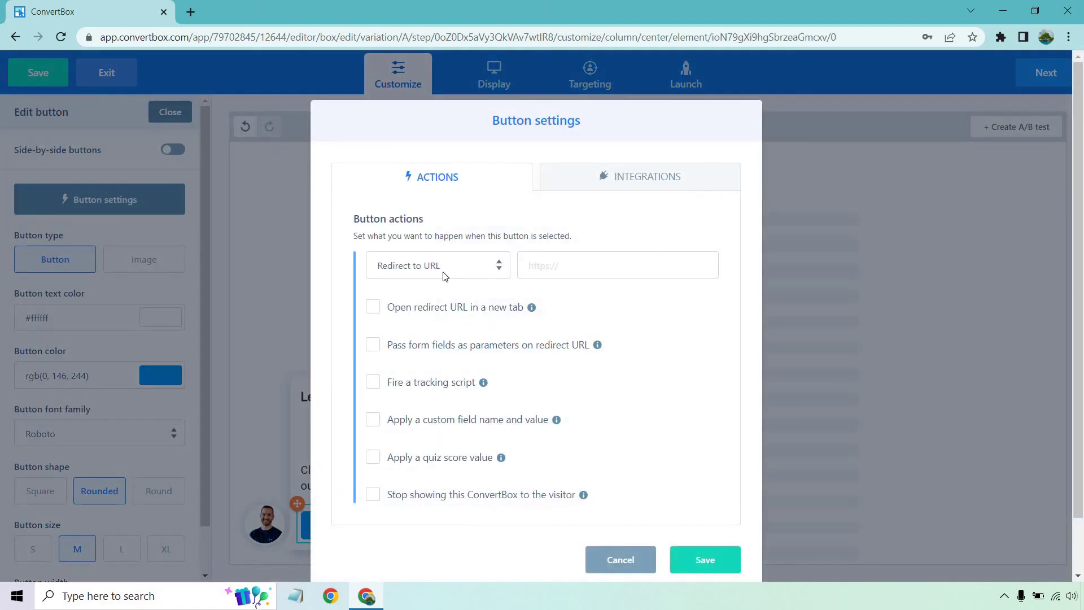
pyautogui.click(373, 306)
pyautogui.click(597, 264)
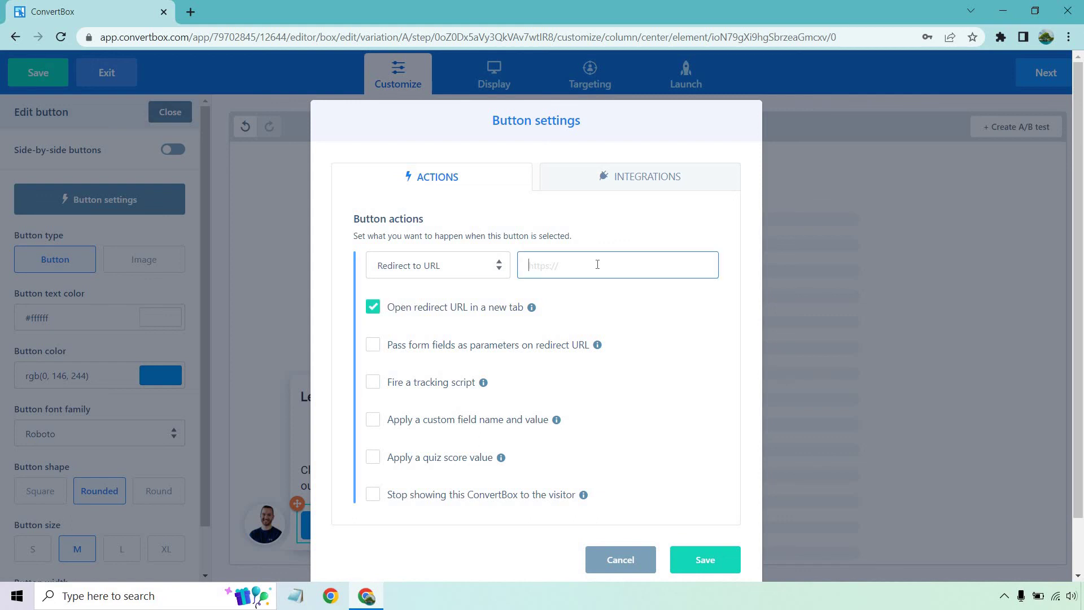
pyautogui.write('www.jasperwebsitelink.com')
pyautogui.click(704, 561)
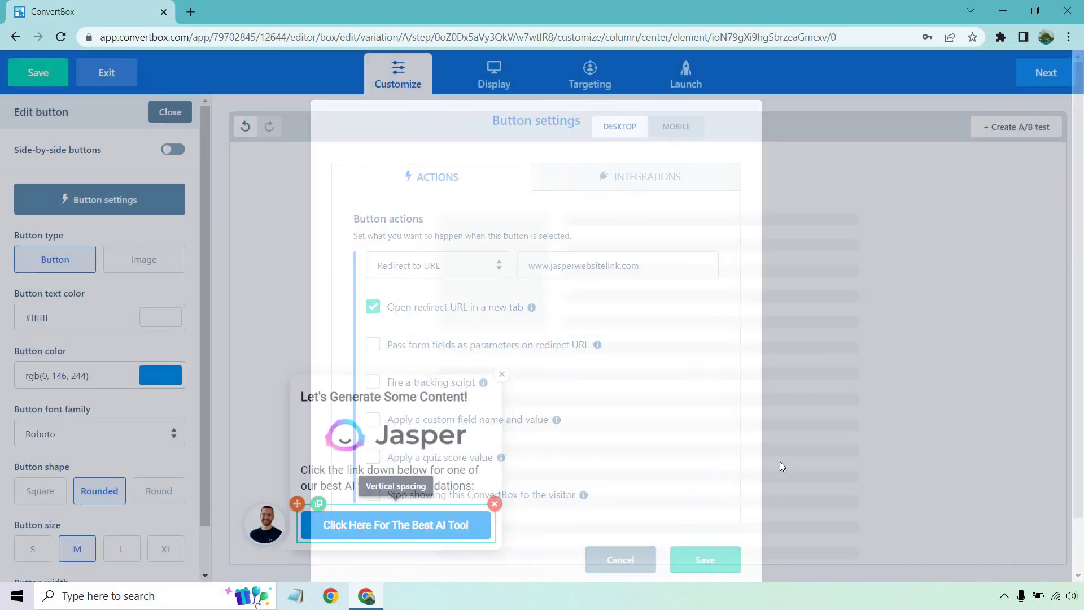
pyautogui.click(778, 457)
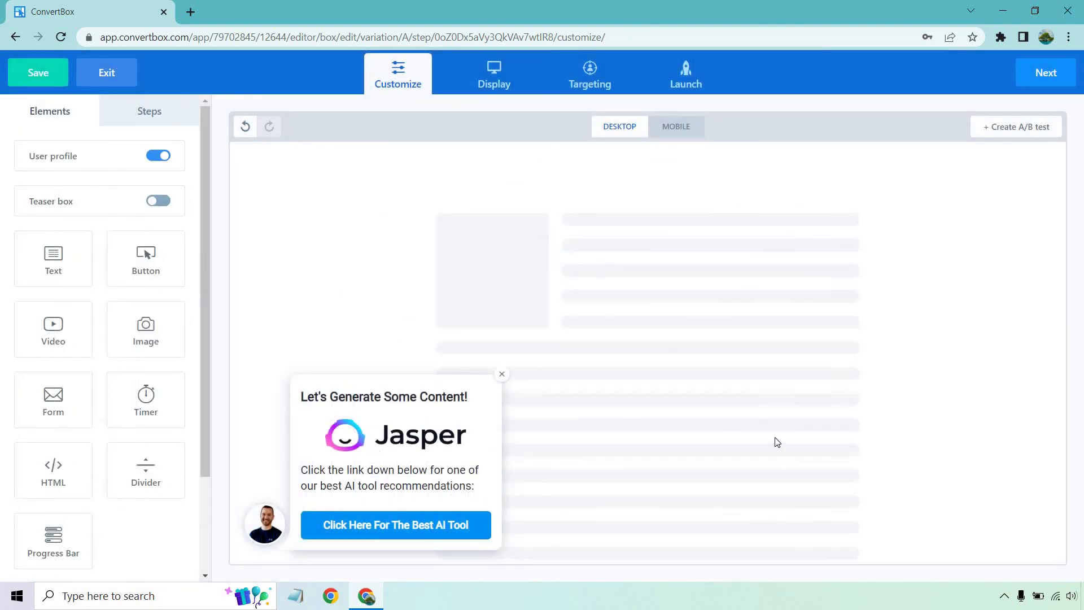
pyautogui.click(159, 110)
pyautogui.click(113, 194)
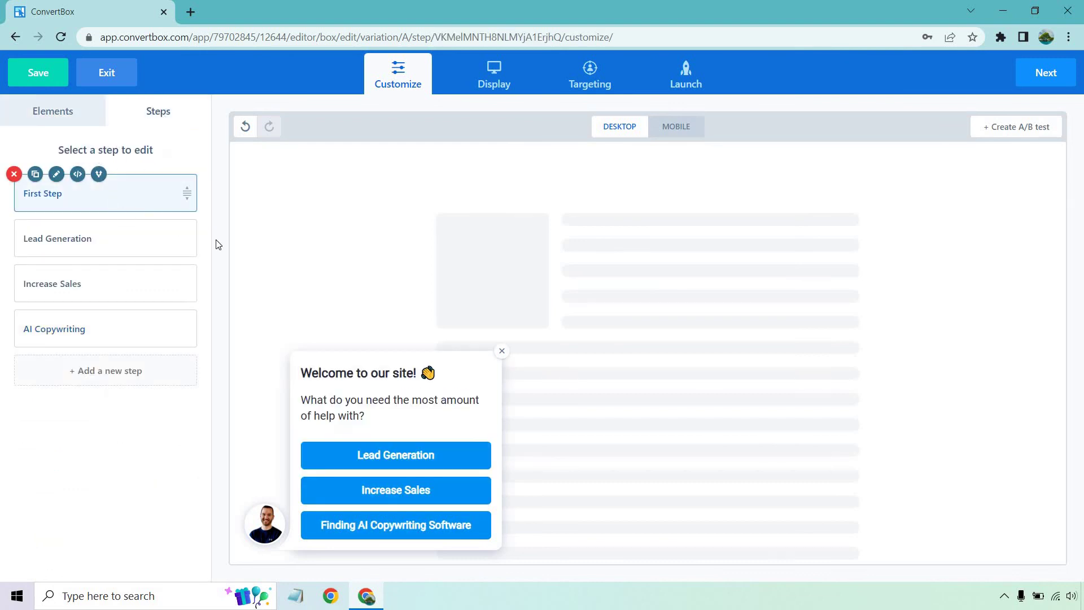
pyautogui.click(110, 243)
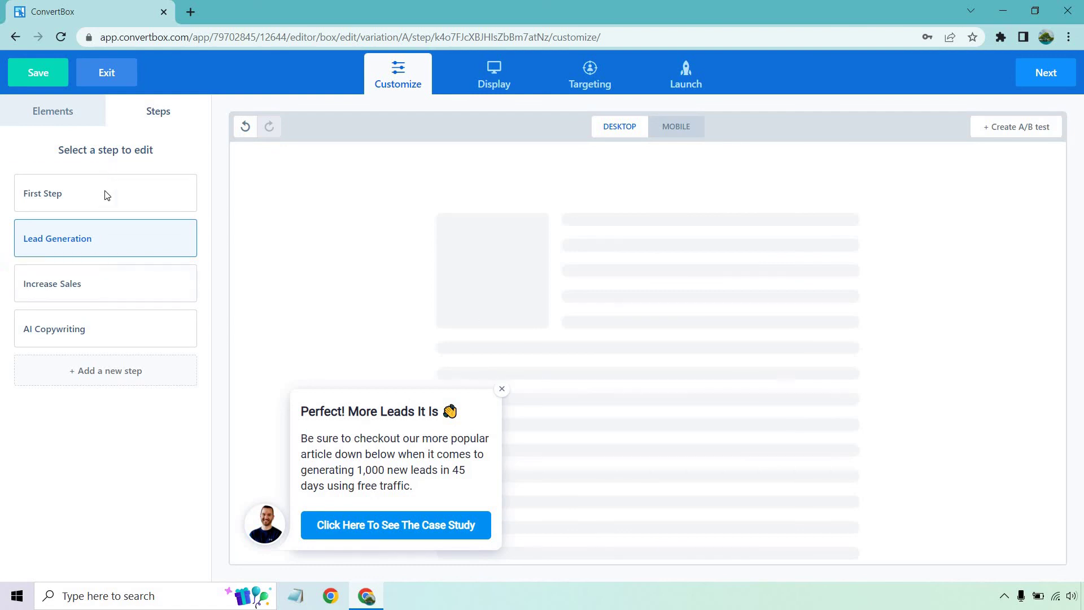
pyautogui.click(120, 292)
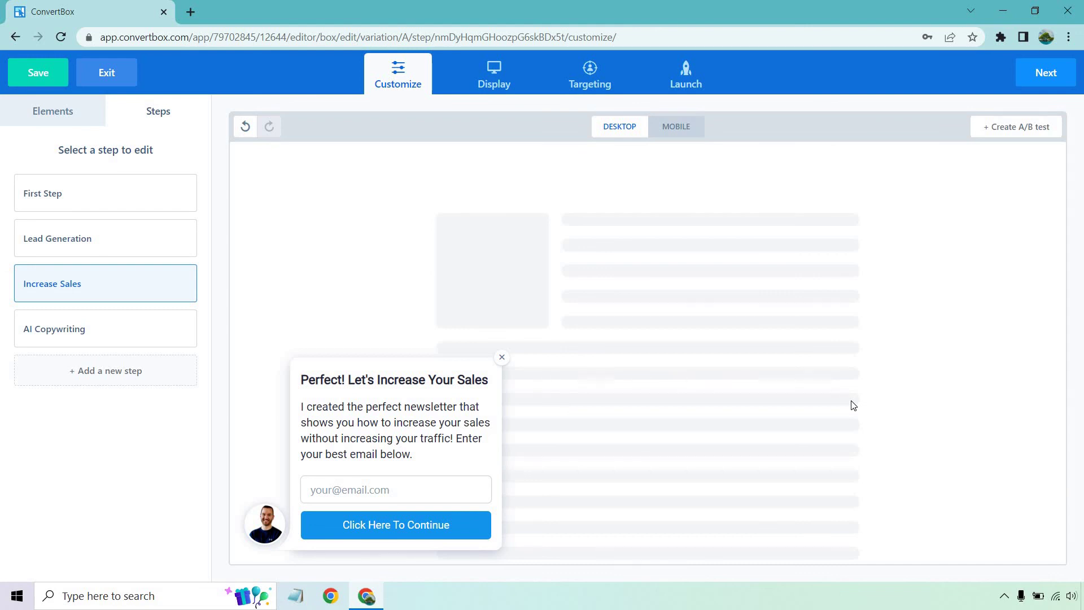
pyautogui.click(145, 209)
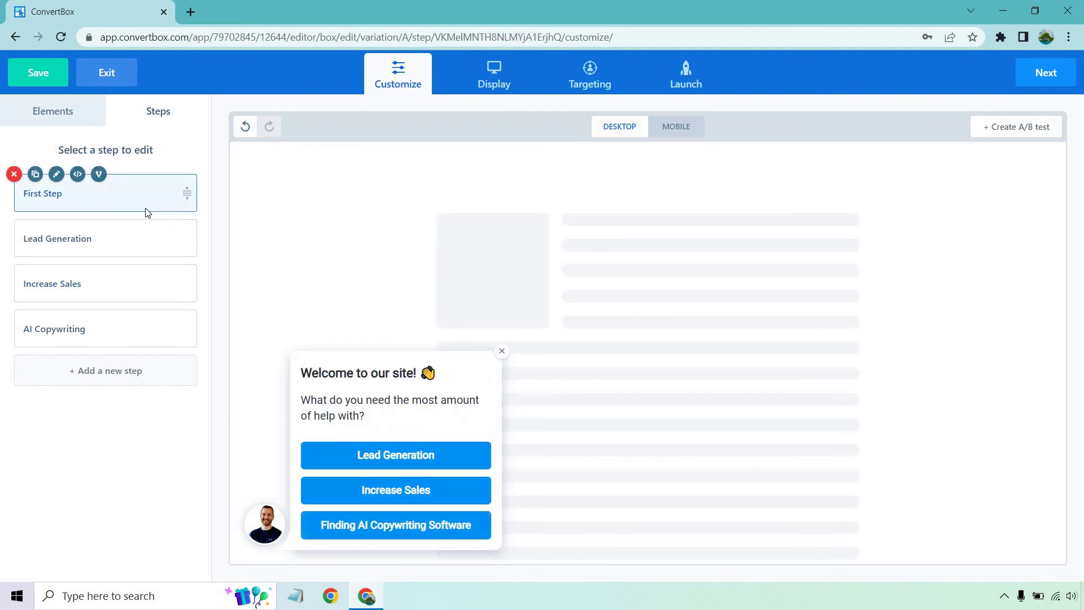
pyautogui.click(115, 338)
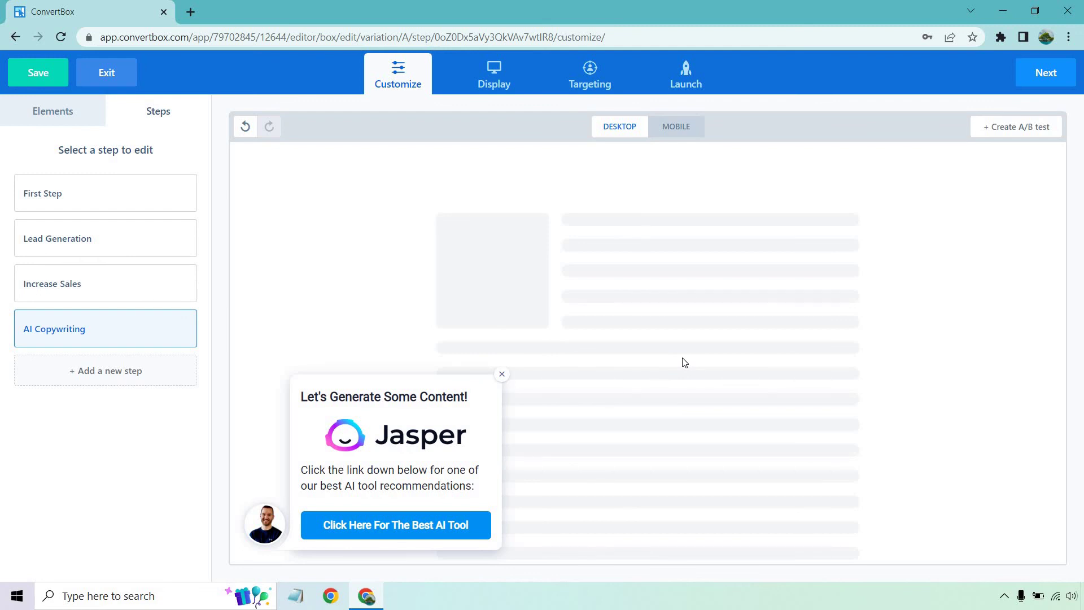
# Switch back to the First Step showing the welcome question and its three answer buttons
pyautogui.click(133, 207)
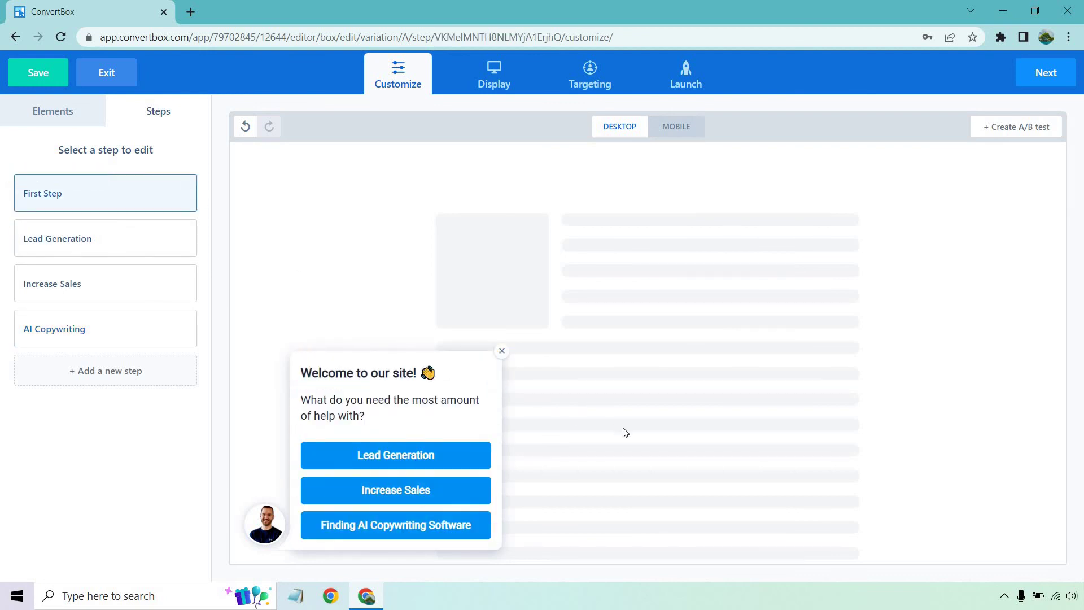